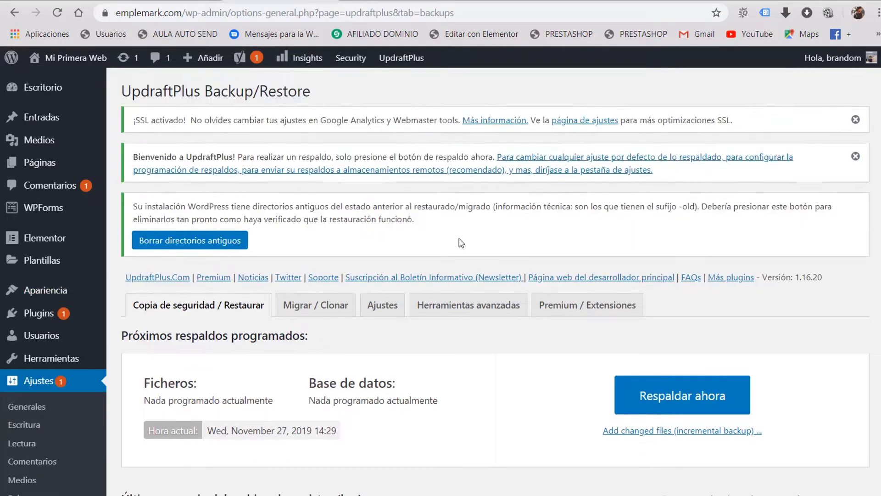
- Try to restore plugins, themes, uploads, other files and the database from the Nov 27, 2019 14:24 backup
{"action": "scroll", "coordinate": [498, 241], "scroll_direction": "down", "scroll_amount": 3}
{"action": "scroll", "coordinate": [497, 241], "scroll_direction": "down", "scroll_amount": 3}
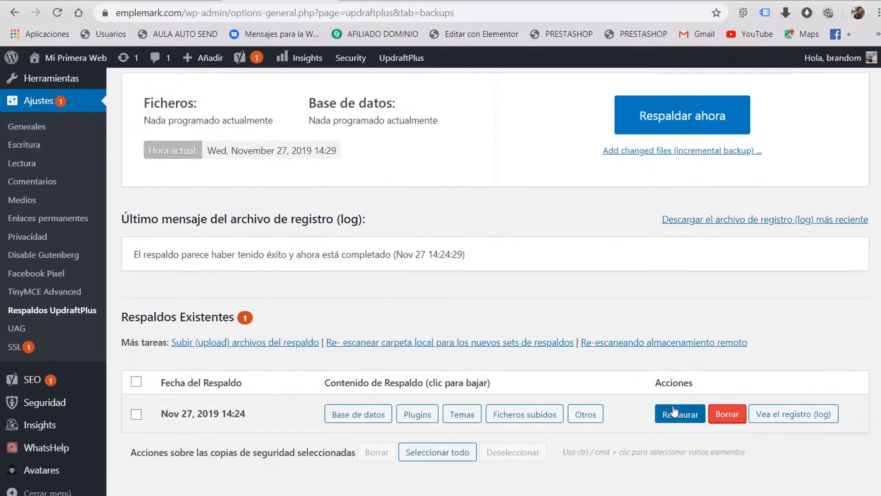
{"action": "left_click", "coordinate": [680, 416]}
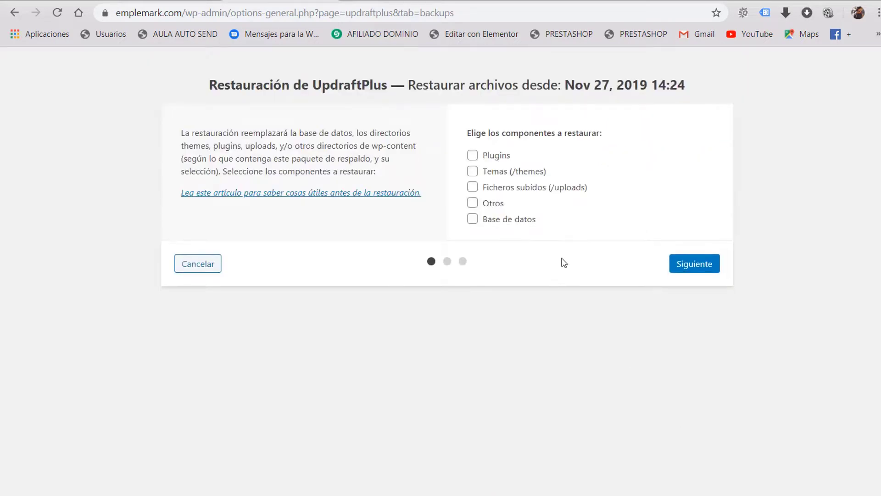
{"action": "left_click", "coordinate": [473, 157]}
{"action": "left_click", "coordinate": [472, 172]}
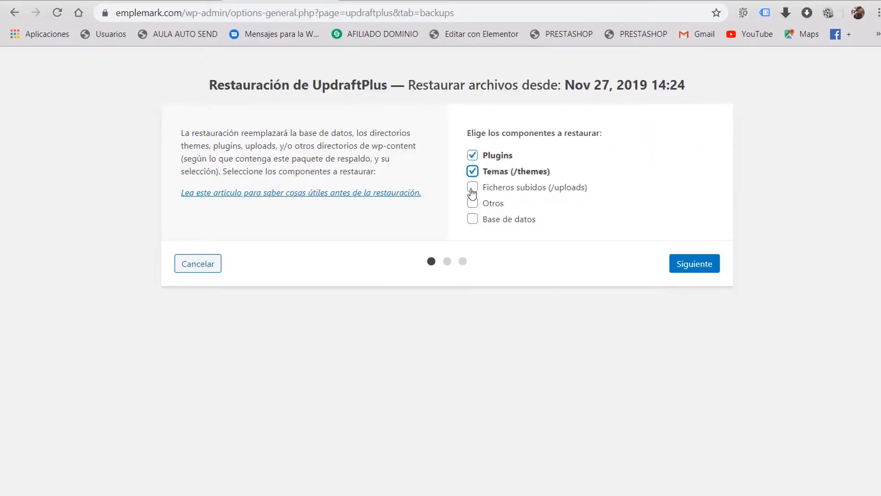
{"action": "left_click", "coordinate": [473, 187]}
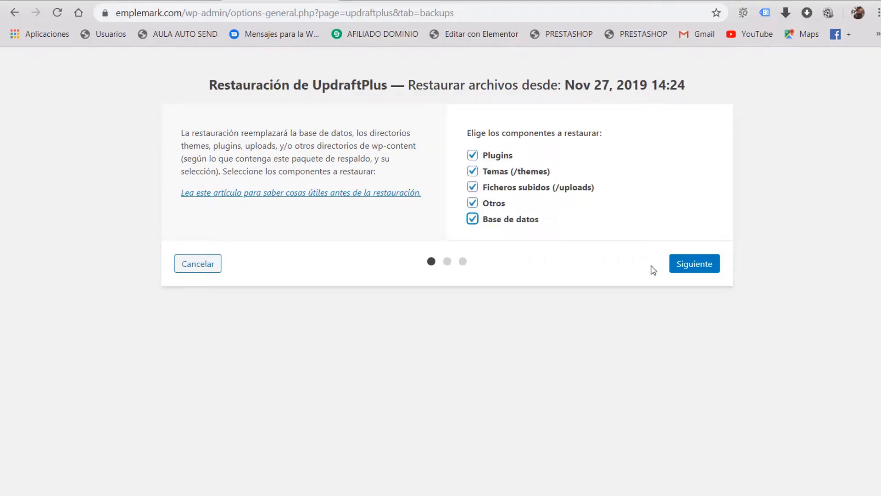
{"action": "left_click", "coordinate": [694, 264]}
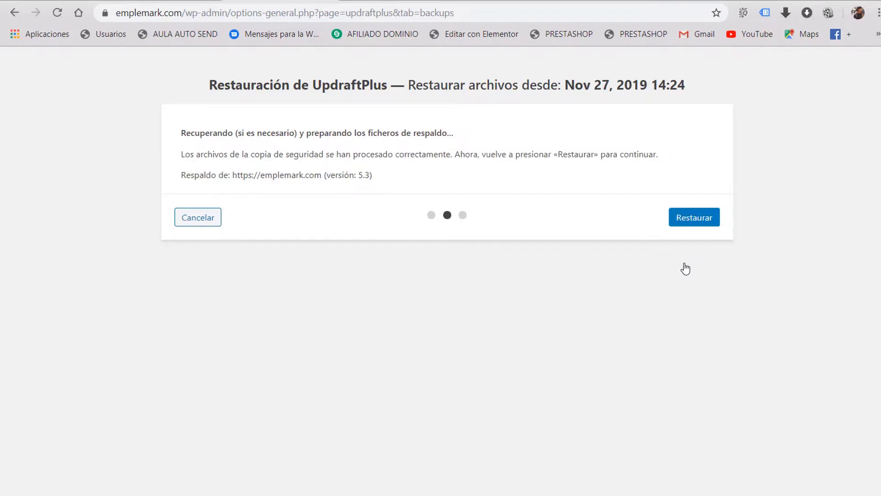
{"action": "left_click", "coordinate": [685, 221]}
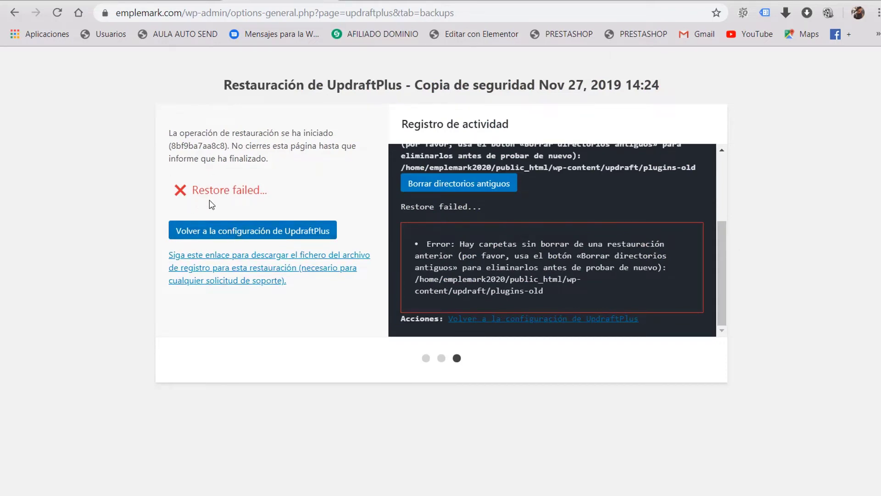
- Delete the old directories left over from the previous restoration and reload the site's homepage
{"action": "scroll", "coordinate": [490, 252], "scroll_direction": "up", "scroll_amount": 2}
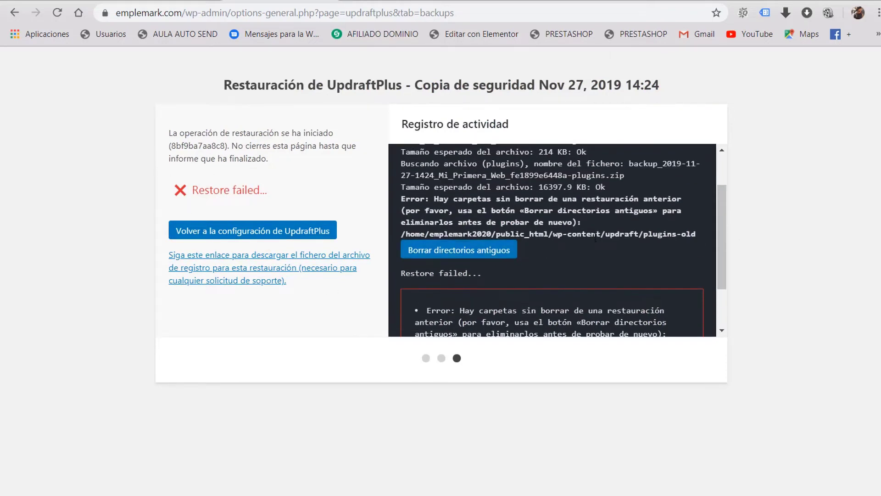
{"action": "scroll", "coordinate": [598, 236], "scroll_direction": "down", "scroll_amount": 1}
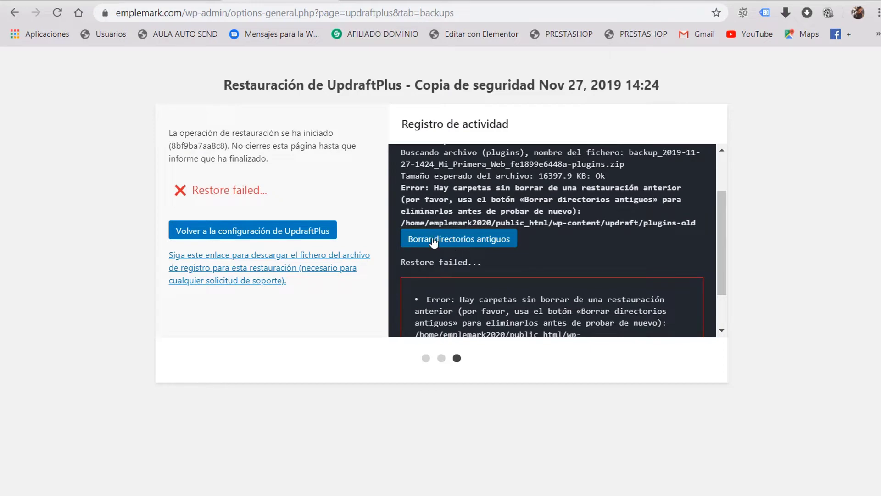
{"action": "left_click", "coordinate": [475, 242]}
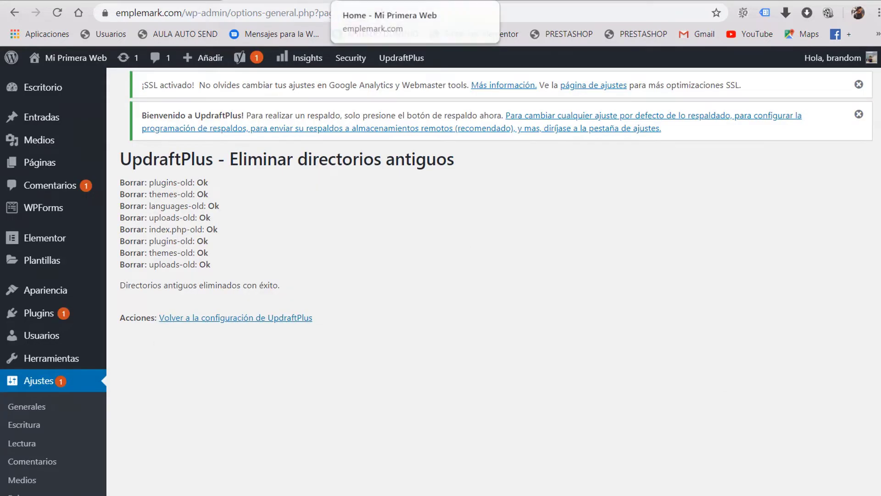
{"action": "left_click", "coordinate": [340, 1]}
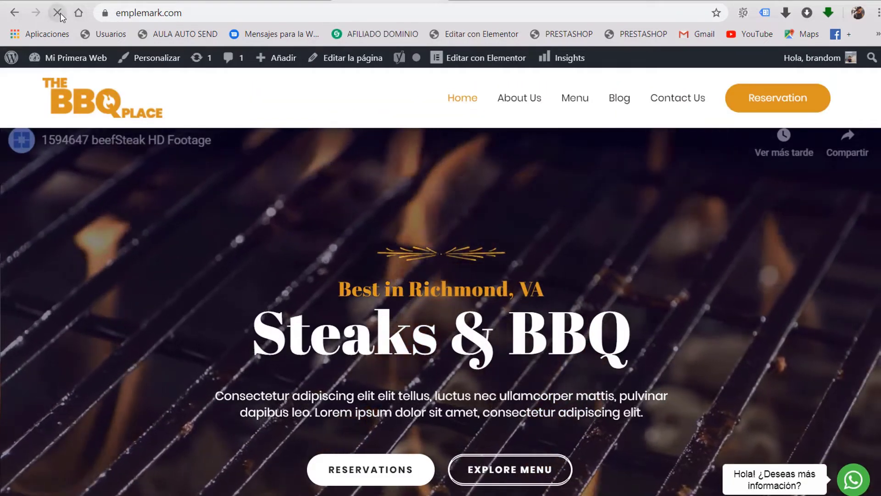
{"action": "left_click", "coordinate": [61, 15]}
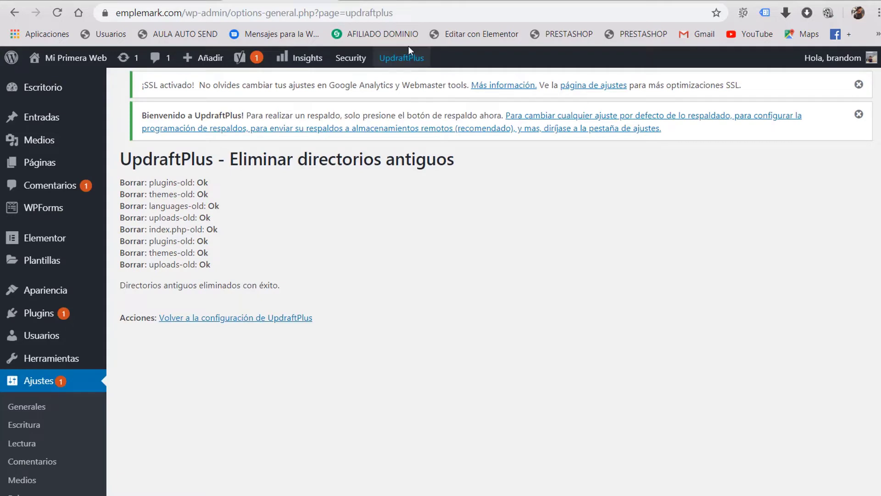
- Run the restoration of the Nov 27, 2019 14:24 backup again, including Plugins, Temas, Ficheros subidos, Otros and Base de datos
{"action": "mouse_move", "coordinate": [404, 57]}
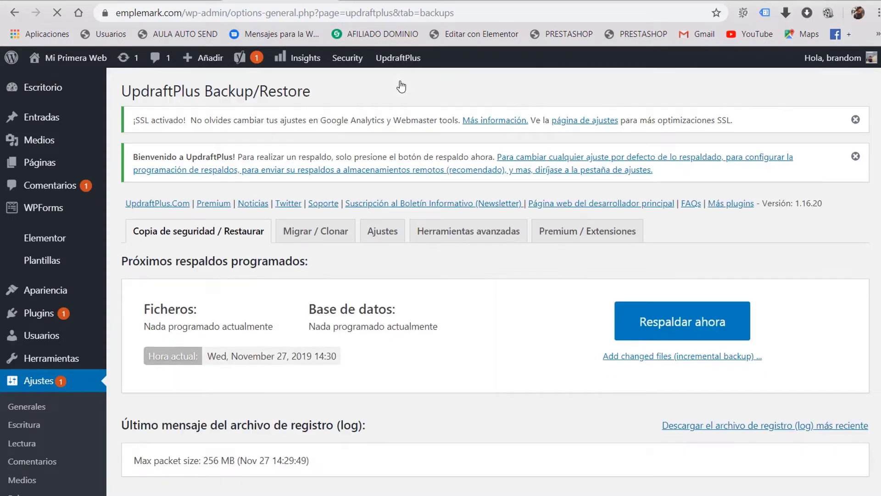
{"action": "scroll", "coordinate": [504, 275], "scroll_direction": "down", "scroll_amount": 6}
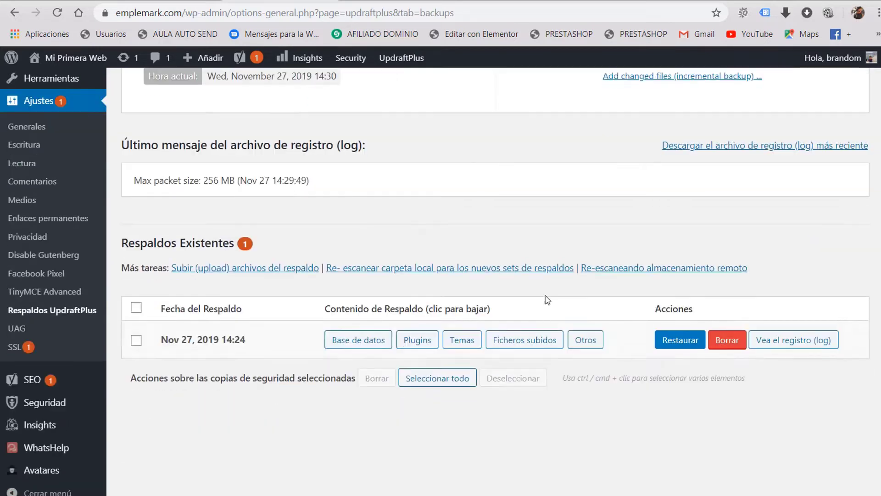
{"action": "left_click", "coordinate": [672, 340]}
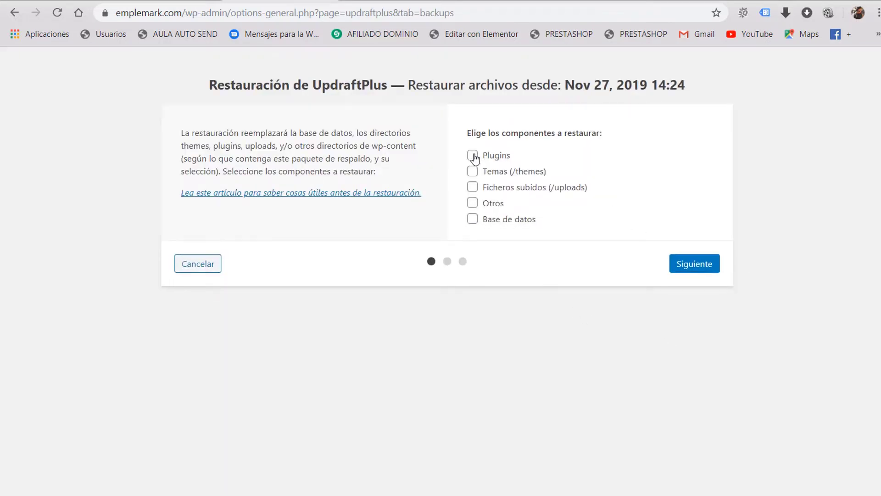
{"action": "left_click", "coordinate": [473, 172]}
{"action": "left_click", "coordinate": [473, 187]}
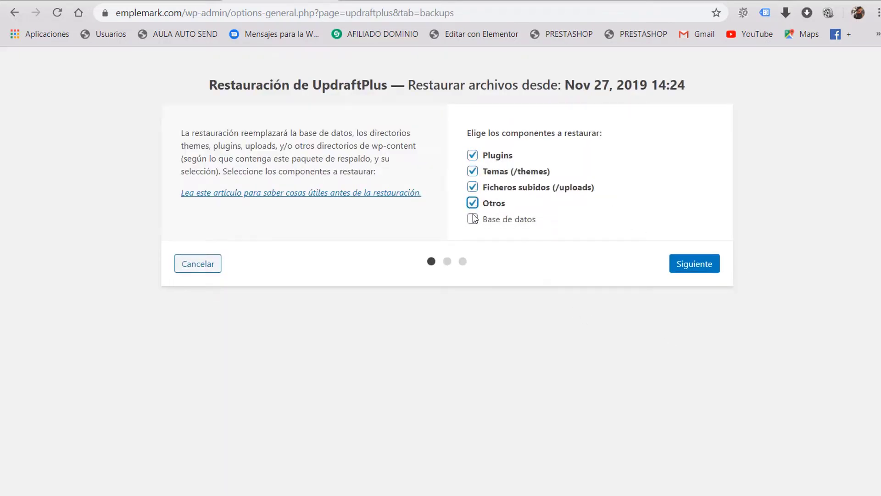
{"action": "left_click", "coordinate": [473, 219]}
{"action": "left_click", "coordinate": [689, 265]}
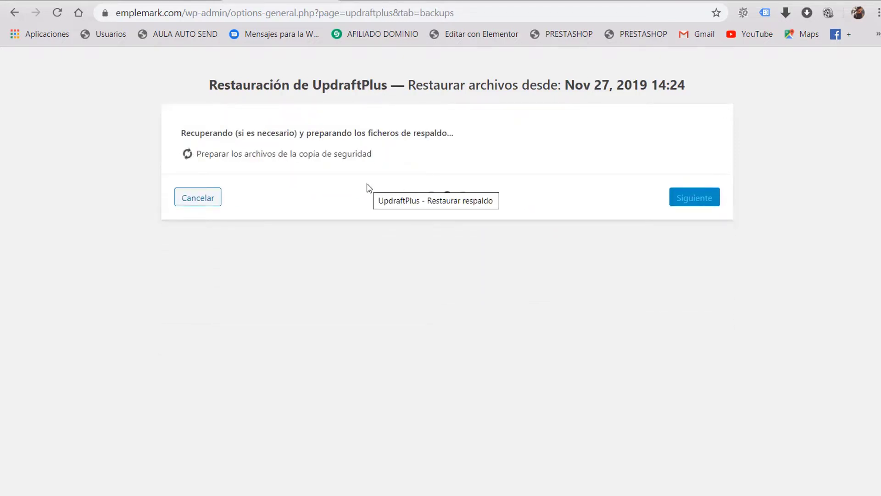
{"action": "left_click", "coordinate": [684, 219]}
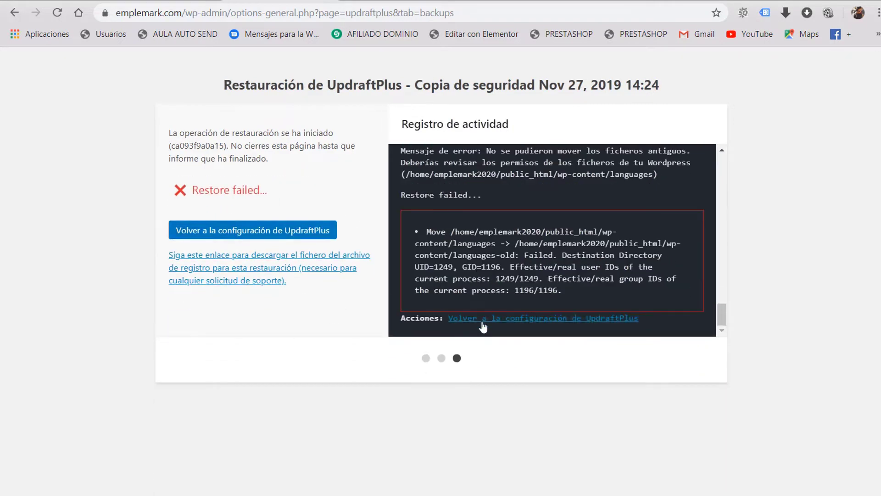
- Examine the restoration's activity log and reload the site's homepage to check the restored version
{"action": "scroll", "coordinate": [511, 239], "scroll_direction": "up", "scroll_amount": 10}
{"action": "scroll", "coordinate": [512, 236], "scroll_direction": "up", "scroll_amount": 3}
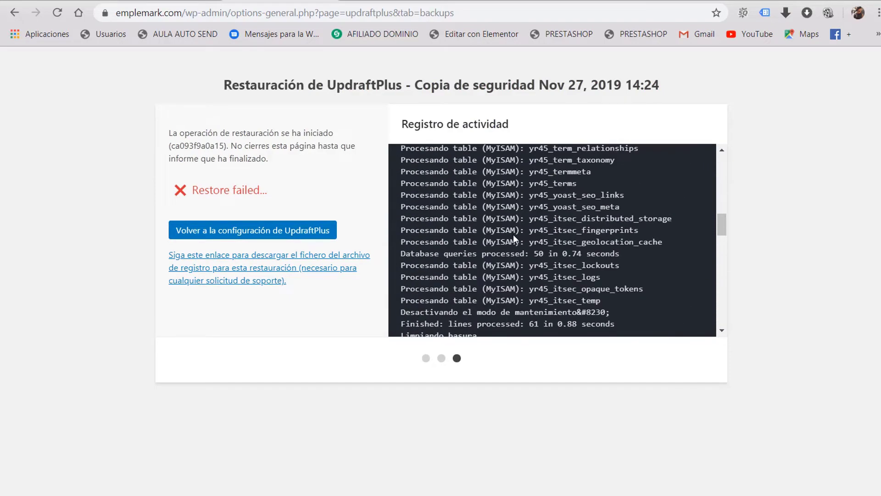
{"action": "scroll", "coordinate": [513, 236], "scroll_direction": "down", "scroll_amount": 15}
{"action": "scroll", "coordinate": [445, 310], "scroll_direction": "up", "scroll_amount": 20}
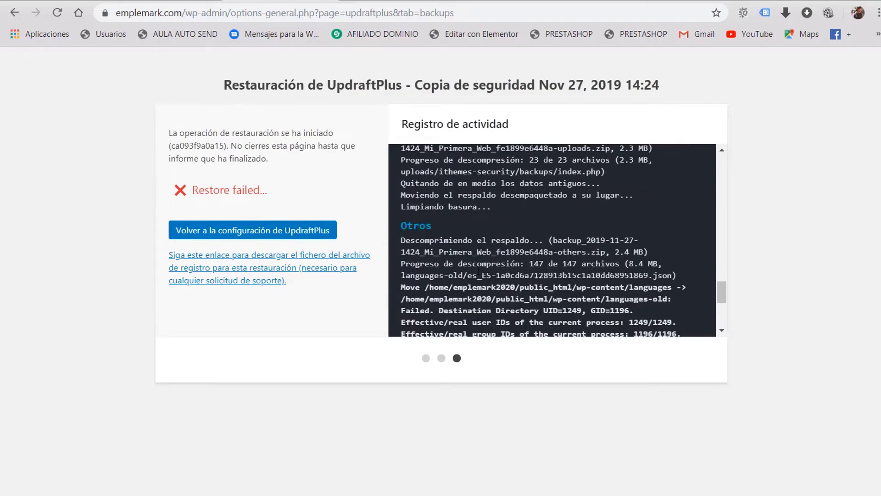
{"action": "scroll", "coordinate": [489, 276], "scroll_direction": "down", "scroll_amount": 20}
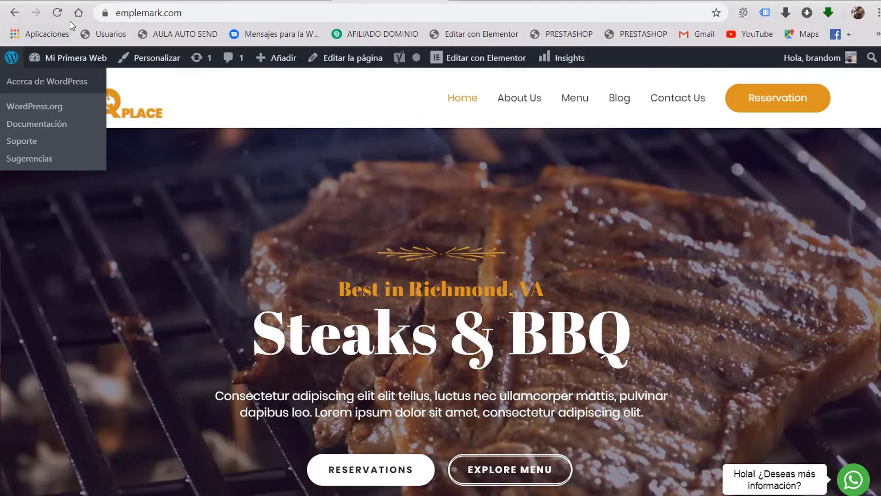
{"action": "left_click", "coordinate": [58, 13]}
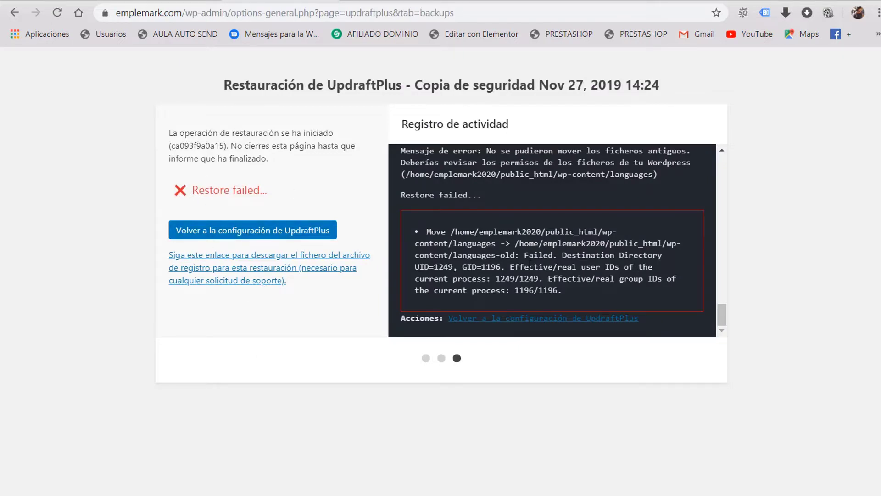
- Return to the UpdraftPlus configuration and open the list of all pages to check the restored content
{"action": "left_click", "coordinate": [243, 234]}
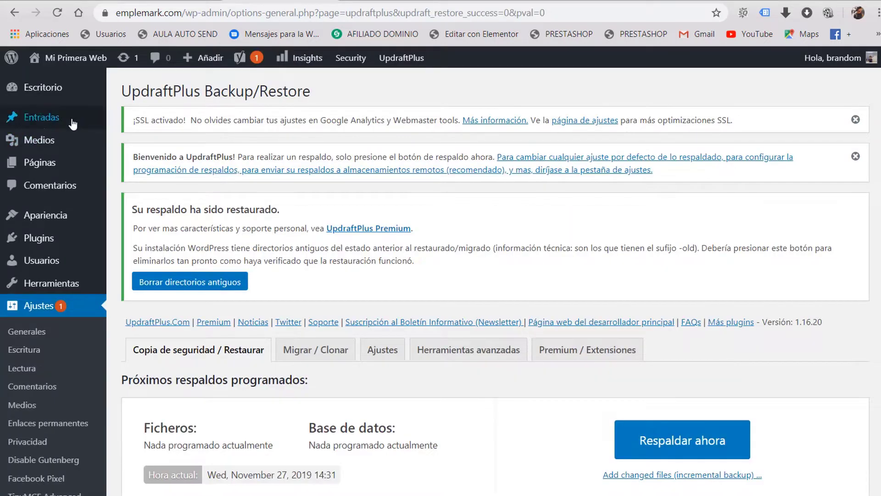
{"action": "mouse_move", "coordinate": [34, 168]}
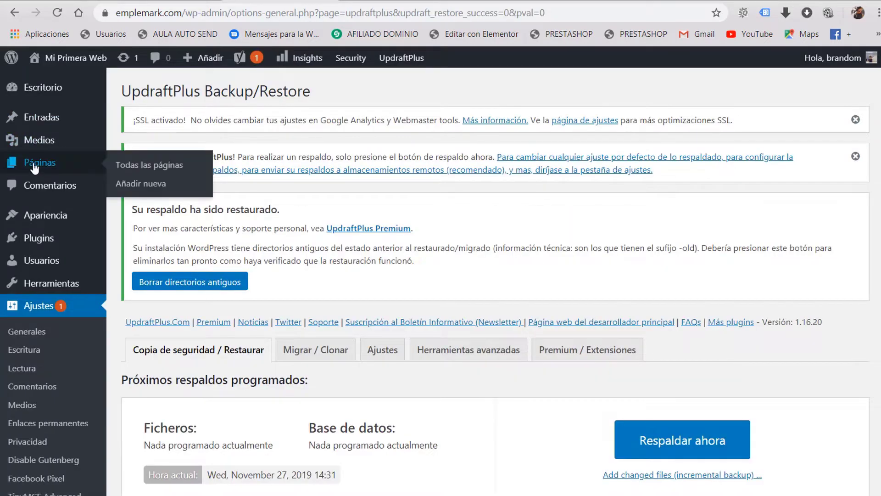
{"action": "left_click", "coordinate": [40, 169]}
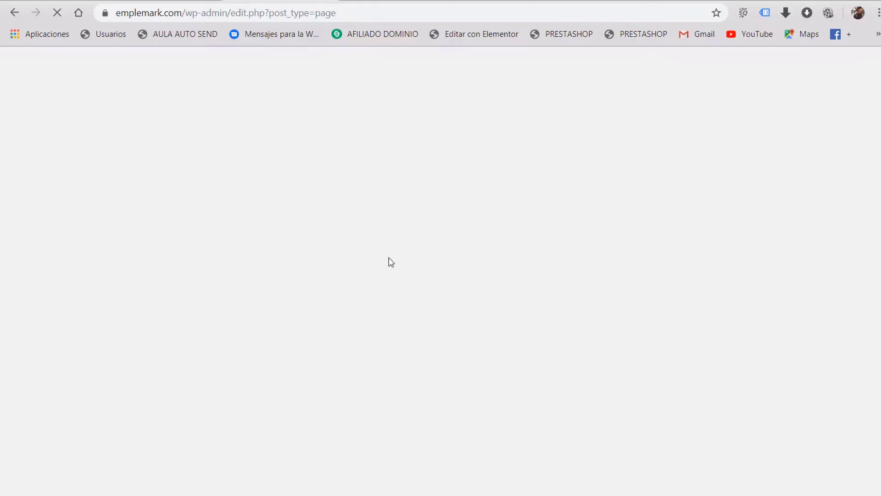
{"action": "scroll", "coordinate": [458, 245], "scroll_direction": "down", "scroll_amount": 2}
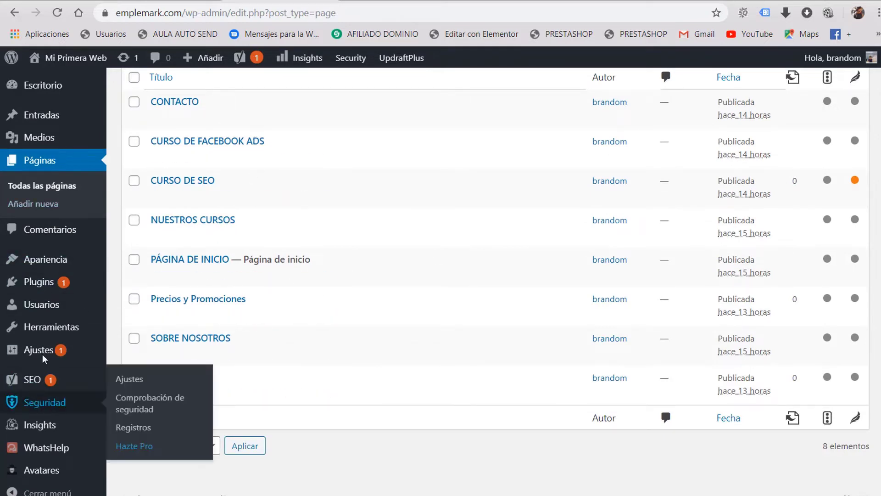
- Open the site's menu editor and check which menus can be selected for editing
{"action": "mouse_move", "coordinate": [21, 260]}
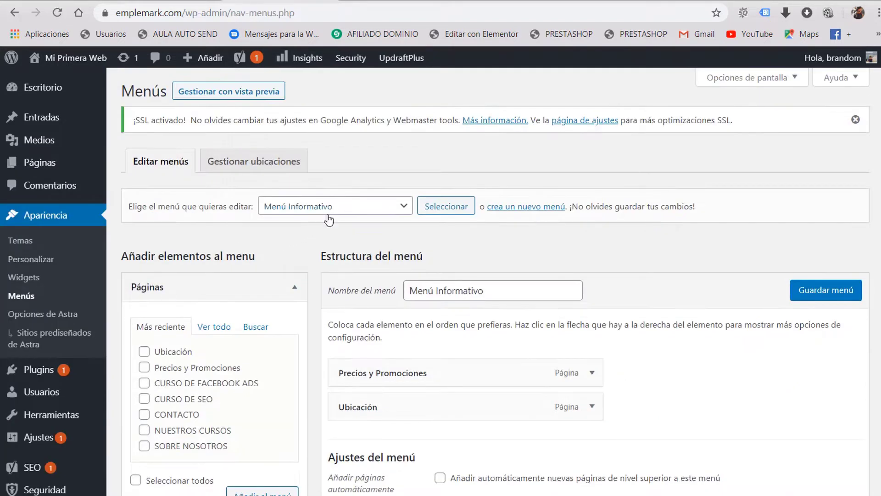
{"action": "left_click", "coordinate": [328, 213]}
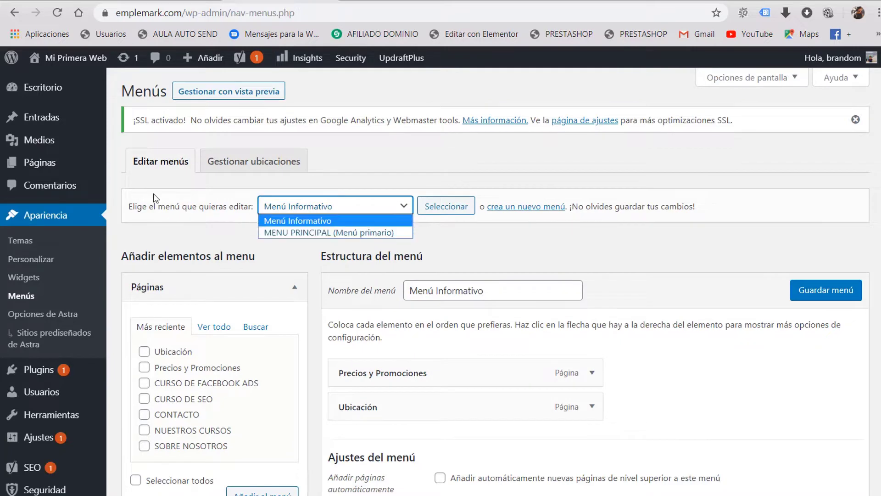
{"action": "mouse_move", "coordinate": [26, 124]}
- Visit the site's homepage, look through its content and return to the WordPress dashboard
{"action": "left_click", "coordinate": [75, 57]}
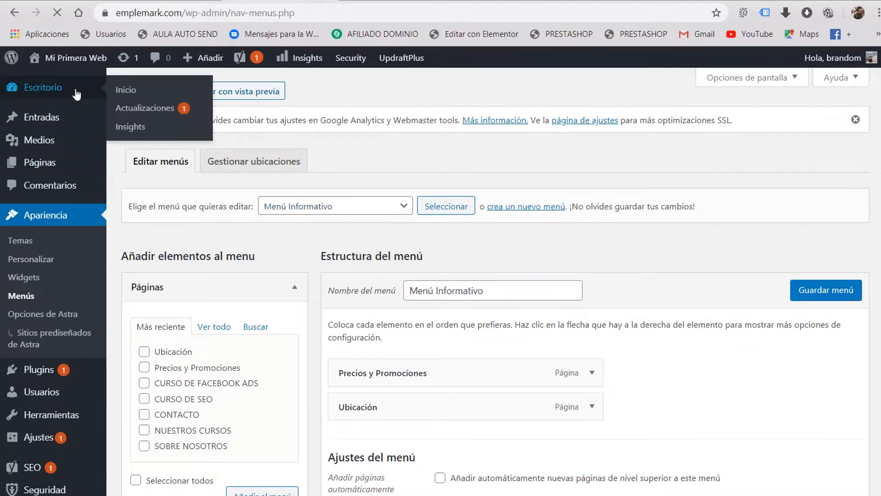
{"action": "scroll", "coordinate": [507, 220], "scroll_direction": "down", "scroll_amount": 4}
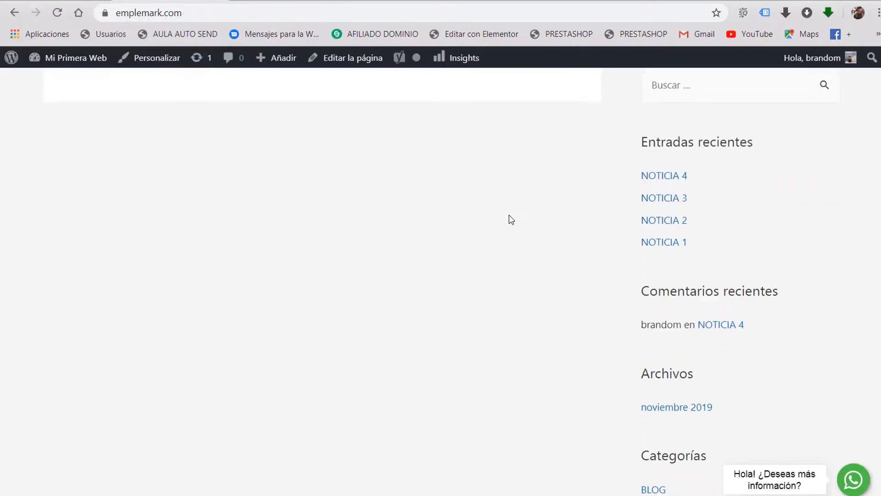
{"action": "scroll", "coordinate": [506, 219], "scroll_direction": "up", "scroll_amount": 4}
{"action": "left_click", "coordinate": [76, 57]}
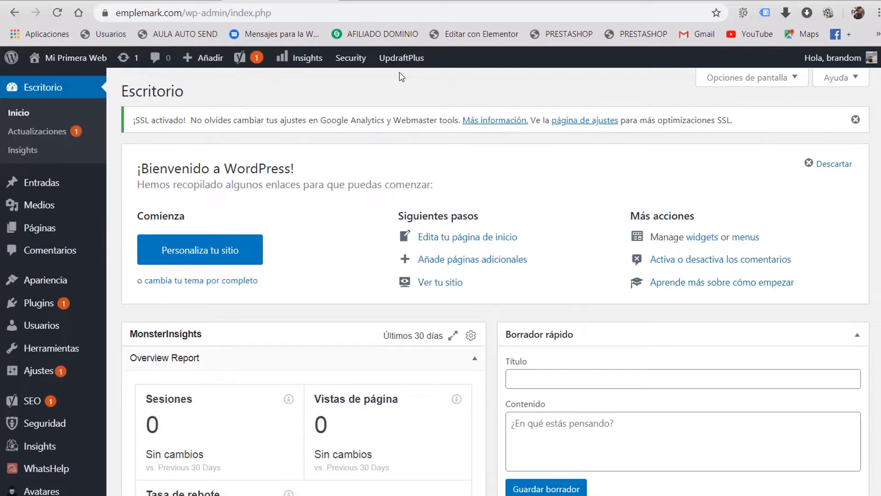
- Open the Astra prebuilt sites library, filter it by Free and browse the available templates
{"action": "mouse_move", "coordinate": [74, 288]}
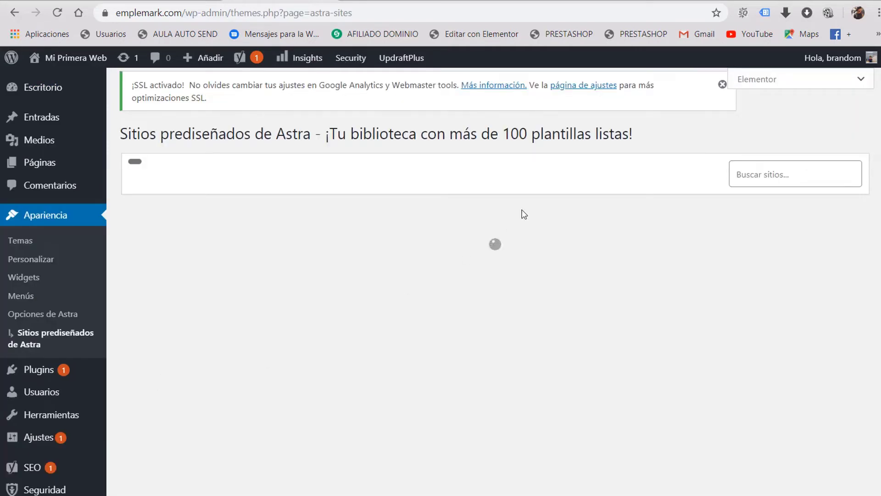
{"action": "left_click", "coordinate": [335, 175]}
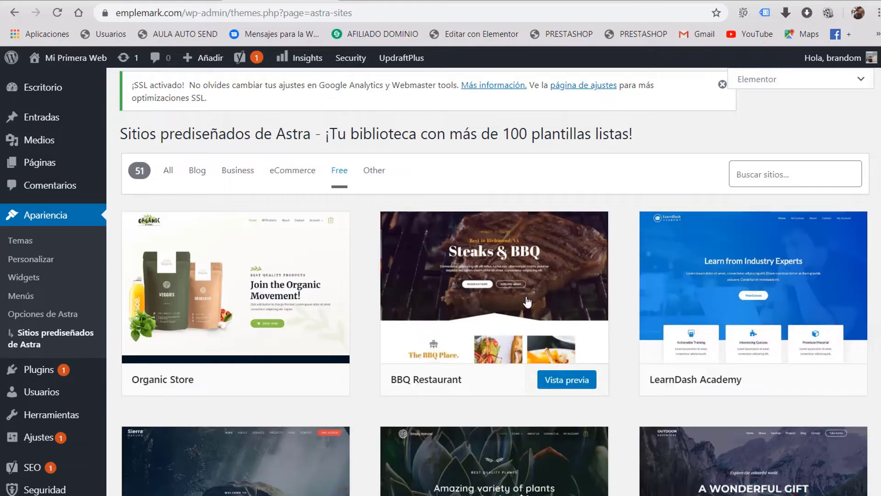
{"action": "scroll", "coordinate": [561, 303], "scroll_direction": "down", "scroll_amount": 6}
{"action": "scroll", "coordinate": [369, 317], "scroll_direction": "down", "scroll_amount": 4}
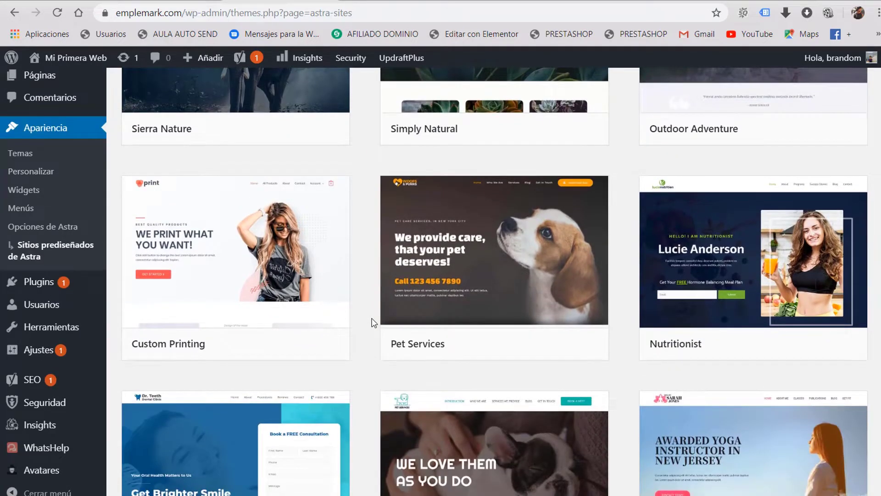
{"action": "mouse_move", "coordinate": [404, 312]}
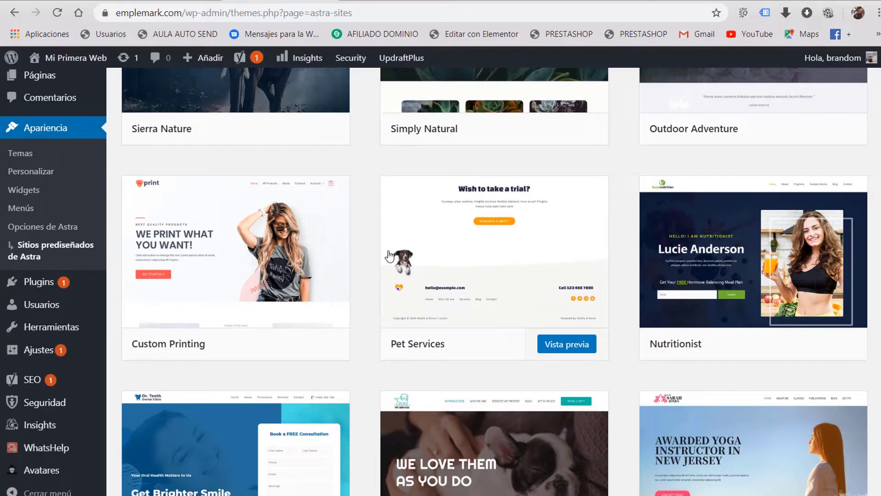
{"action": "scroll", "coordinate": [329, 262], "scroll_direction": "up", "scroll_amount": 5}
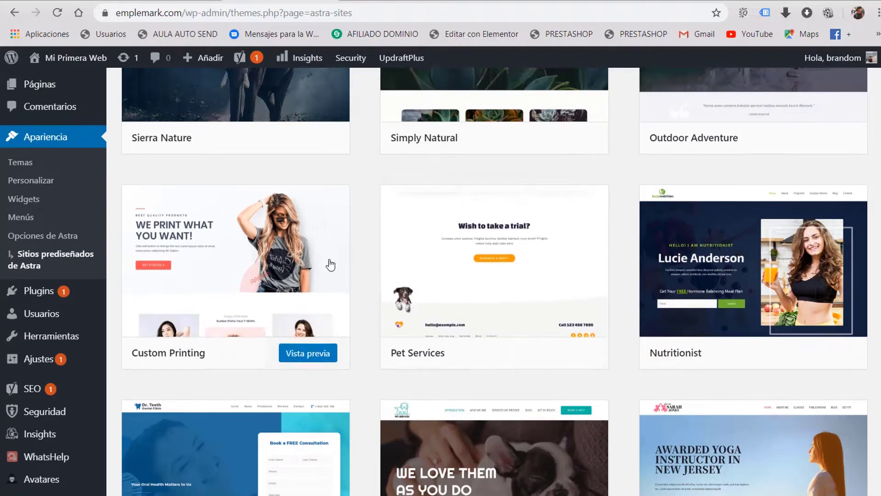
- Look through the free Astra templates between the Sierra Nature and Product Landing Page designs
{"action": "scroll", "coordinate": [535, 246], "scroll_direction": "down", "scroll_amount": 4}
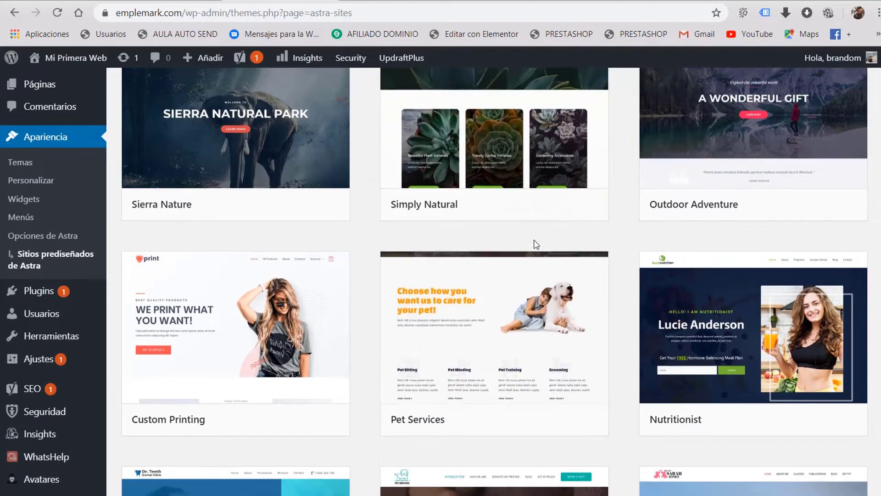
{"action": "scroll", "coordinate": [533, 244], "scroll_direction": "up", "scroll_amount": 7}
{"action": "scroll", "coordinate": [486, 237], "scroll_direction": "down", "scroll_amount": 9}
{"action": "scroll", "coordinate": [486, 237], "scroll_direction": "down", "scroll_amount": 20}
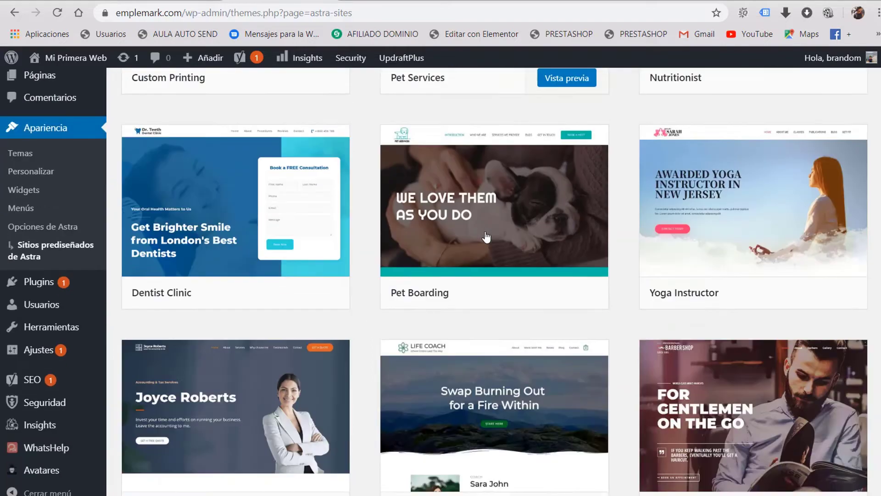
{"action": "scroll", "coordinate": [486, 237], "scroll_direction": "down", "scroll_amount": 10}
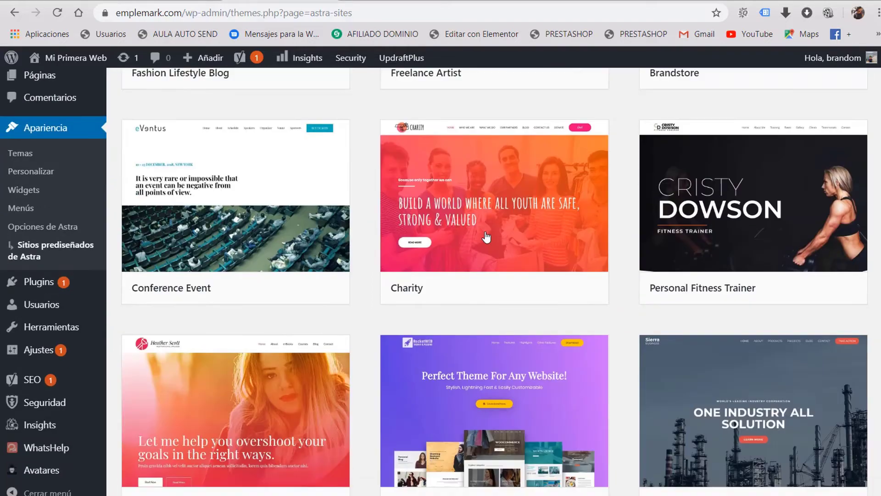
{"action": "scroll", "coordinate": [560, 256], "scroll_direction": "up", "scroll_amount": 20}
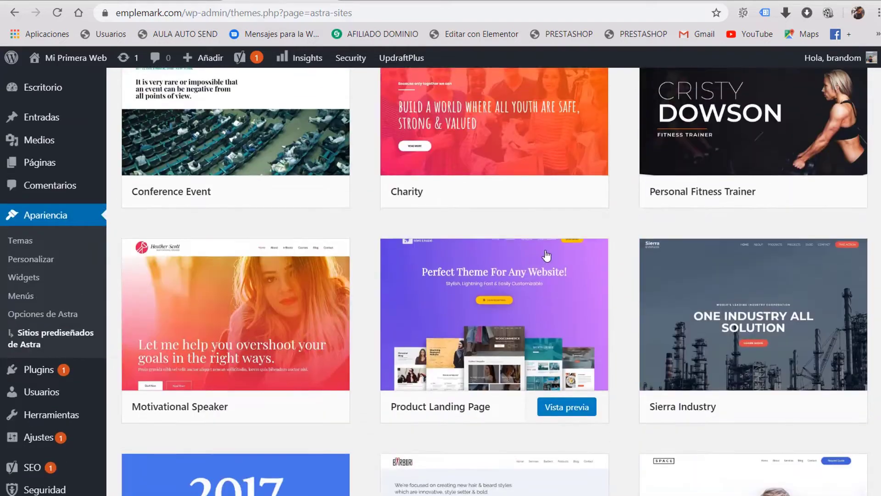
{"action": "scroll", "coordinate": [571, 254], "scroll_direction": "up", "scroll_amount": 15}
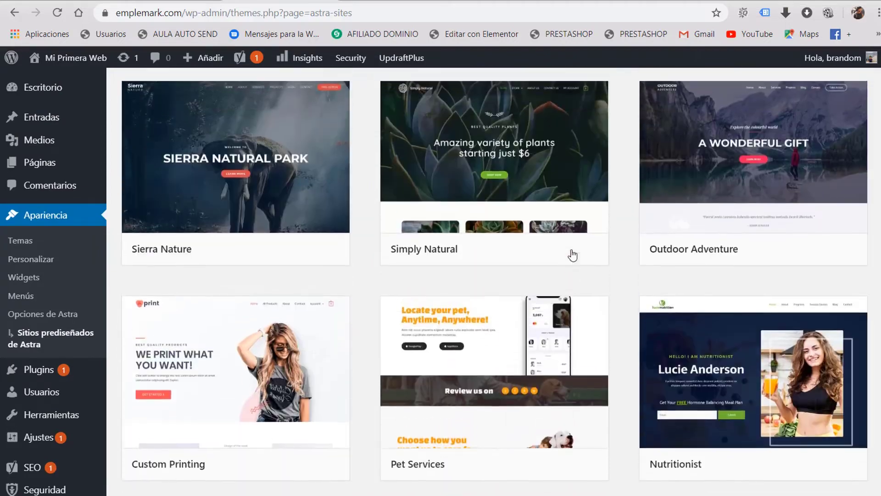
- Reapply the Free filter to the Astra templates and browse the list to its end
{"action": "left_click", "coordinate": [344, 173]}
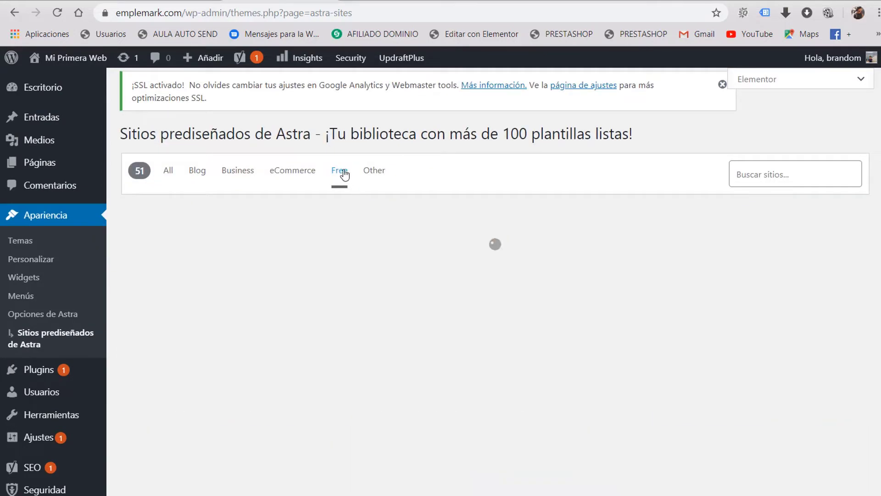
{"action": "scroll", "coordinate": [508, 286], "scroll_direction": "down", "scroll_amount": 10}
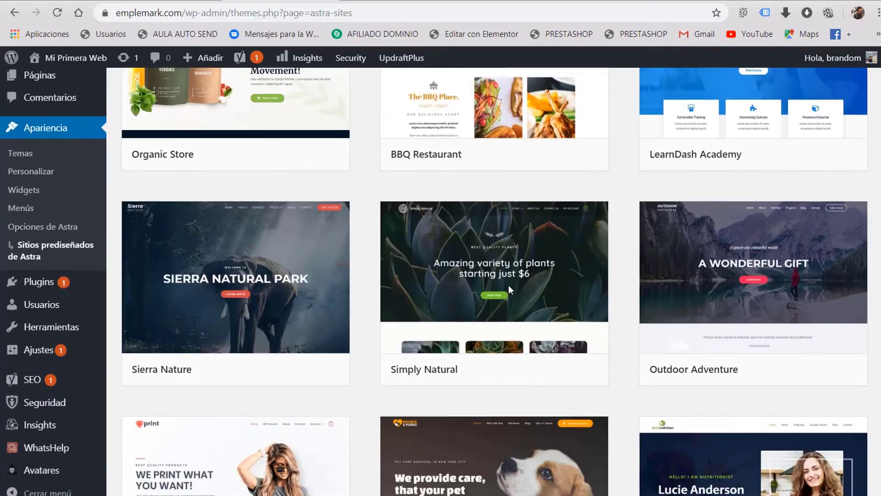
{"action": "scroll", "coordinate": [508, 285], "scroll_direction": "down", "scroll_amount": 10}
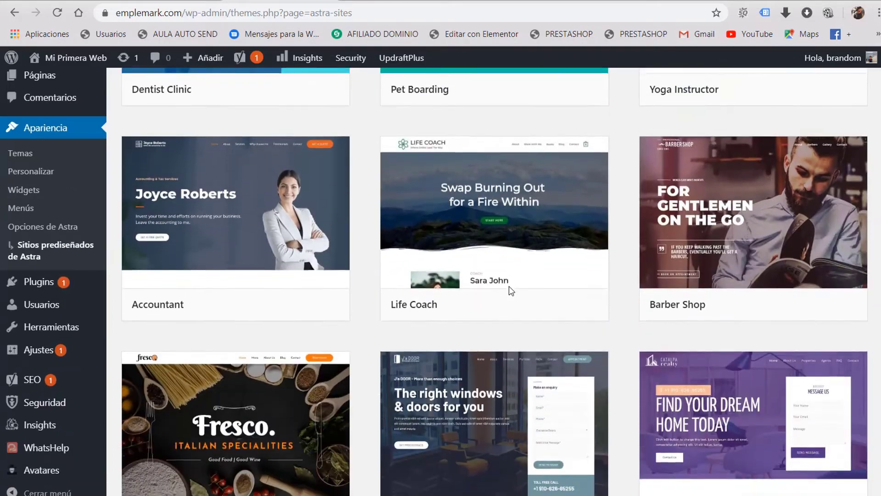
{"action": "scroll", "coordinate": [509, 288], "scroll_direction": "down", "scroll_amount": 15}
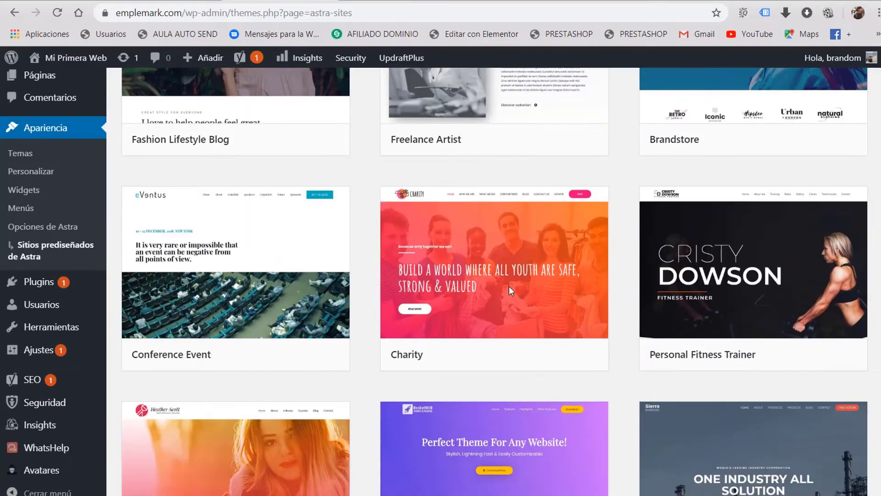
{"action": "scroll", "coordinate": [511, 290], "scroll_direction": "down", "scroll_amount": 2}
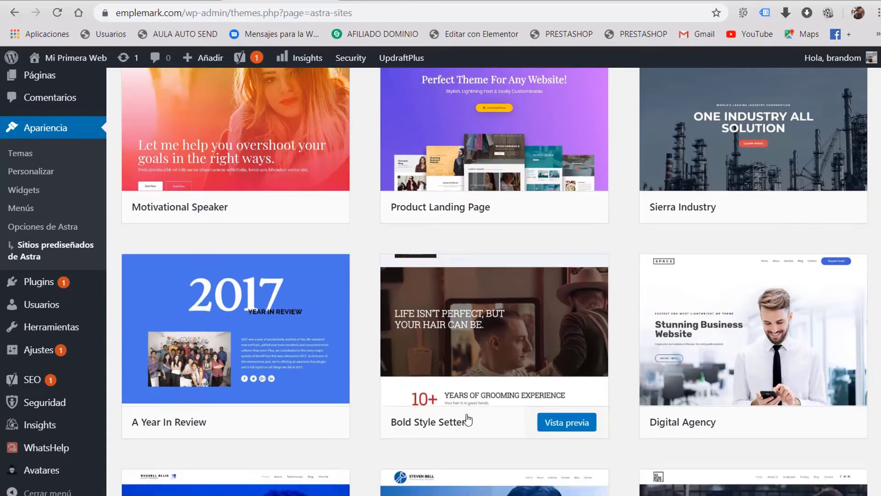
{"action": "scroll", "coordinate": [528, 423], "scroll_direction": "down", "scroll_amount": 7}
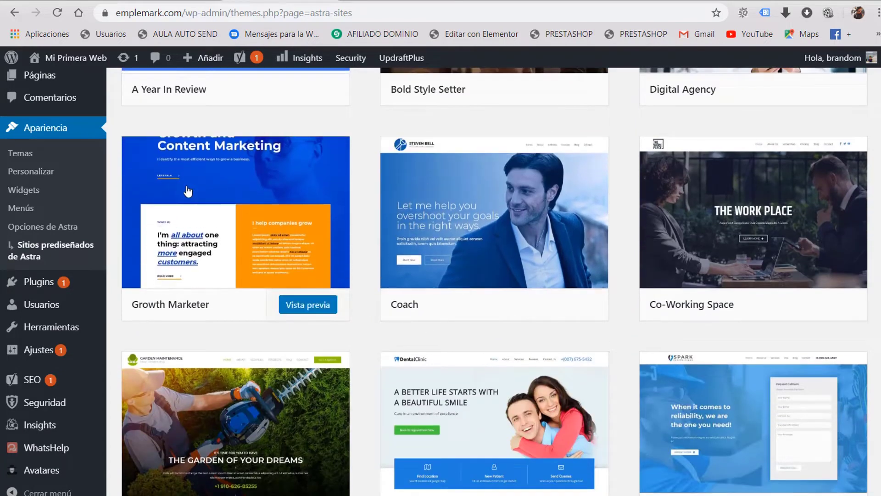
{"action": "scroll", "coordinate": [444, 242], "scroll_direction": "down", "scroll_amount": 6}
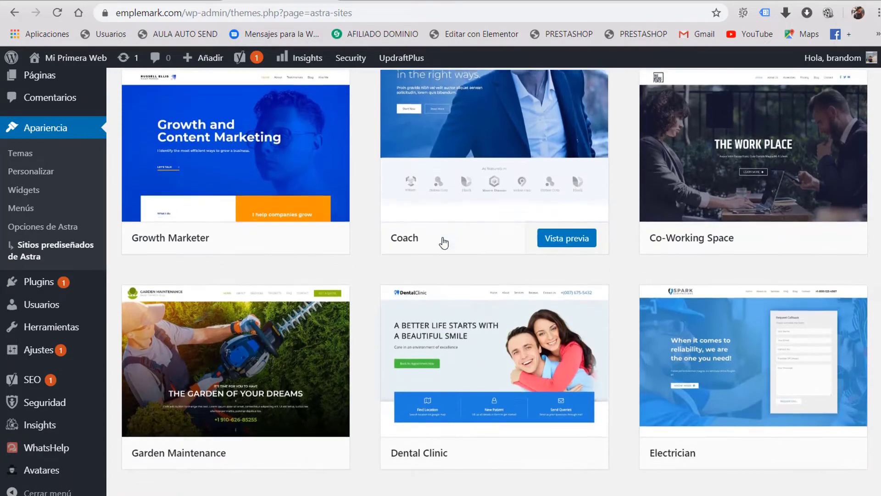
{"action": "scroll", "coordinate": [444, 242], "scroll_direction": "down", "scroll_amount": 9}
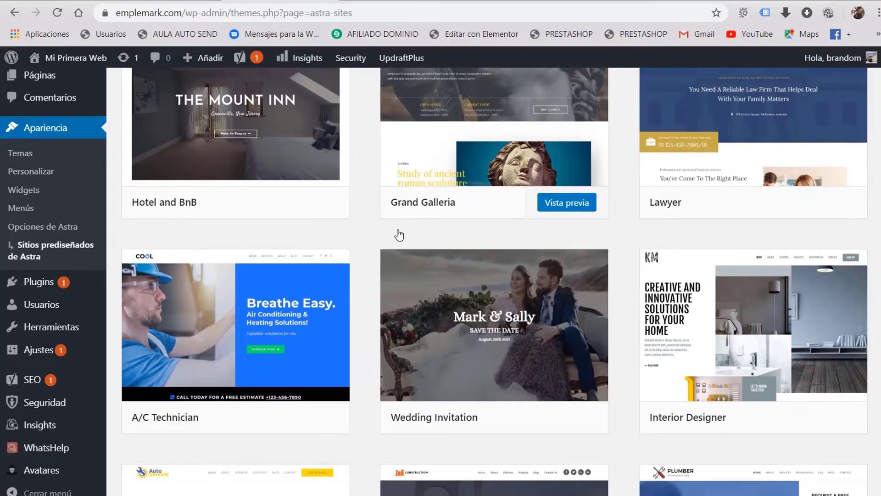
{"action": "scroll", "coordinate": [449, 241], "scroll_direction": "down", "scroll_amount": 7}
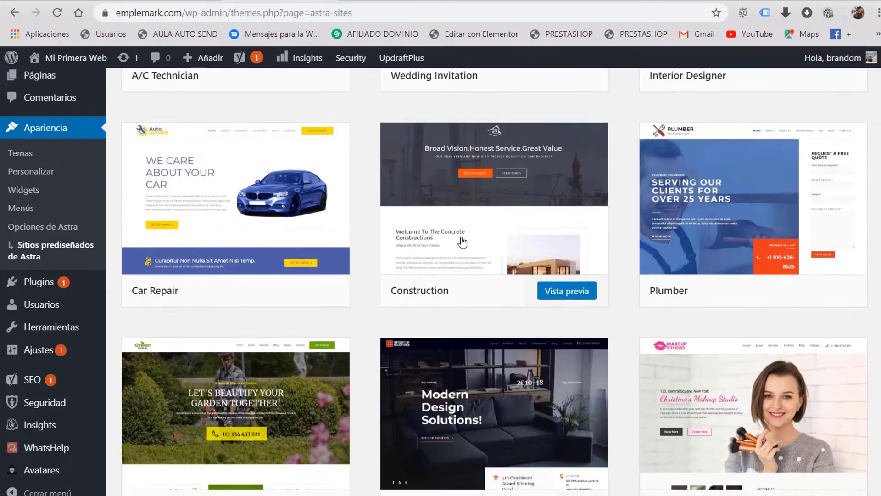
{"action": "scroll", "coordinate": [462, 242], "scroll_direction": "down", "scroll_amount": 6}
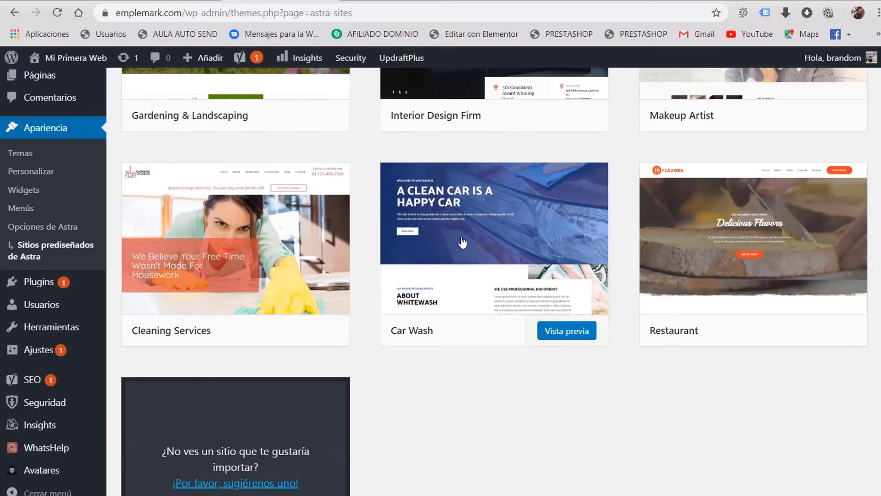
- Look back through the free templates and return to the row with Fashion Lifestyle Blog, Freelance Artist and Brandstore
{"action": "scroll", "coordinate": [459, 242], "scroll_direction": "up", "scroll_amount": 3}
{"action": "scroll", "coordinate": [463, 240], "scroll_direction": "up", "scroll_amount": 20}
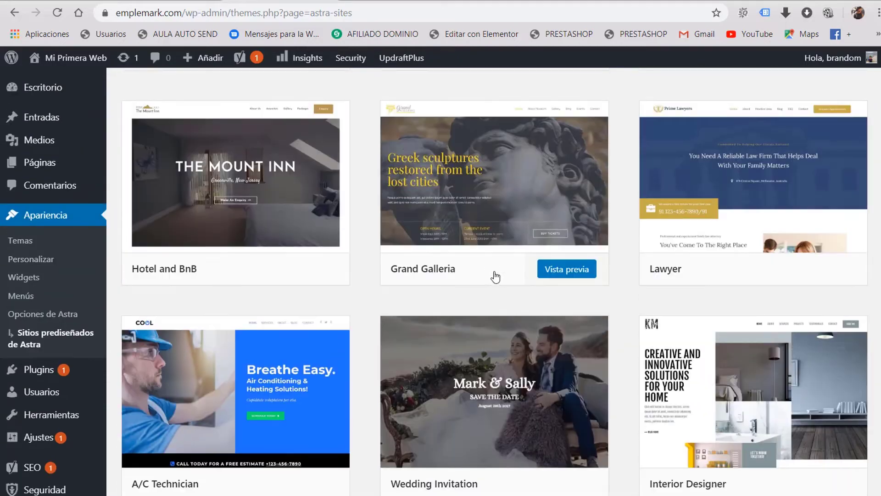
{"action": "scroll", "coordinate": [495, 276], "scroll_direction": "up", "scroll_amount": 9}
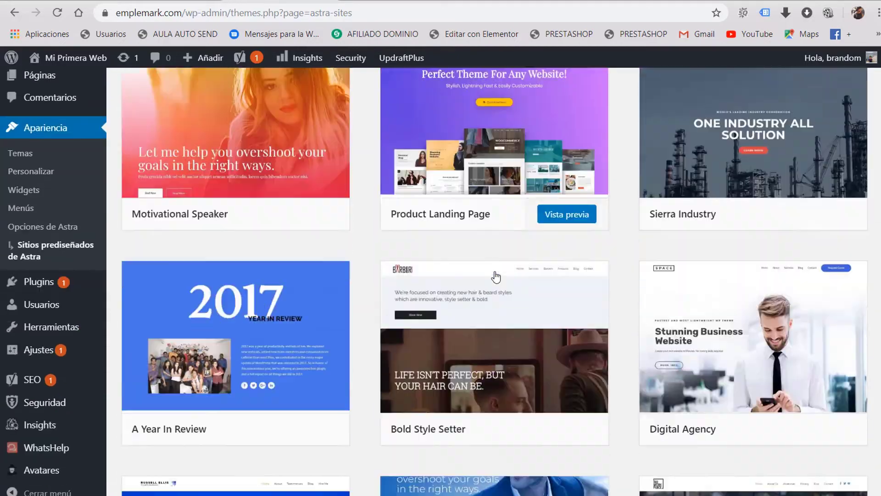
{"action": "scroll", "coordinate": [496, 276], "scroll_direction": "down", "scroll_amount": 6}
{"action": "scroll", "coordinate": [496, 277], "scroll_direction": "down", "scroll_amount": 20}
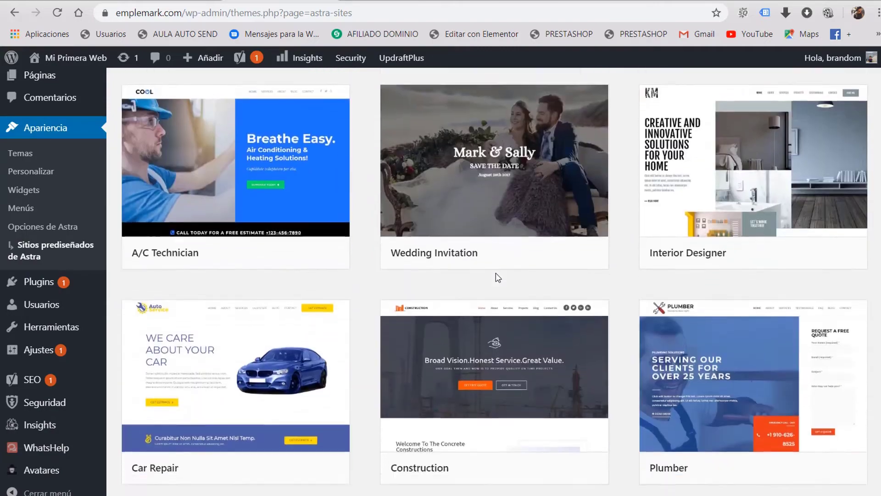
{"action": "scroll", "coordinate": [501, 290], "scroll_direction": "down", "scroll_amount": 7}
{"action": "scroll", "coordinate": [501, 290], "scroll_direction": "up", "scroll_amount": 6}
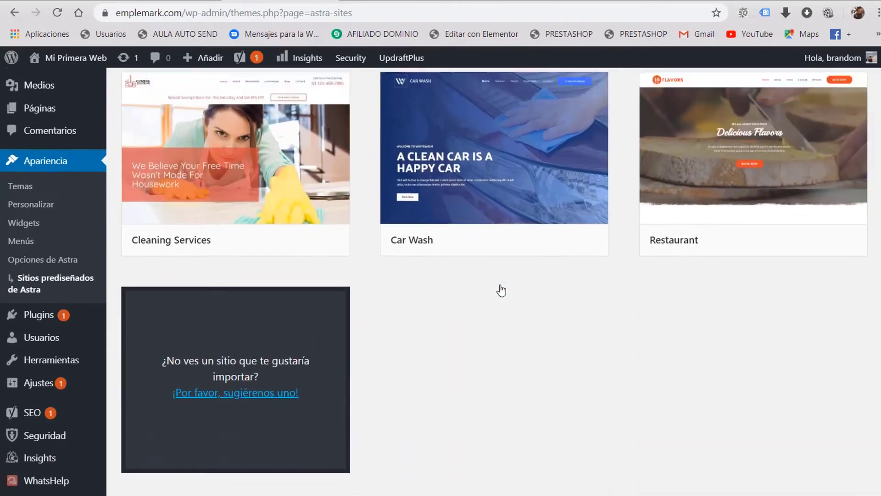
{"action": "scroll", "coordinate": [501, 290], "scroll_direction": "up", "scroll_amount": 16}
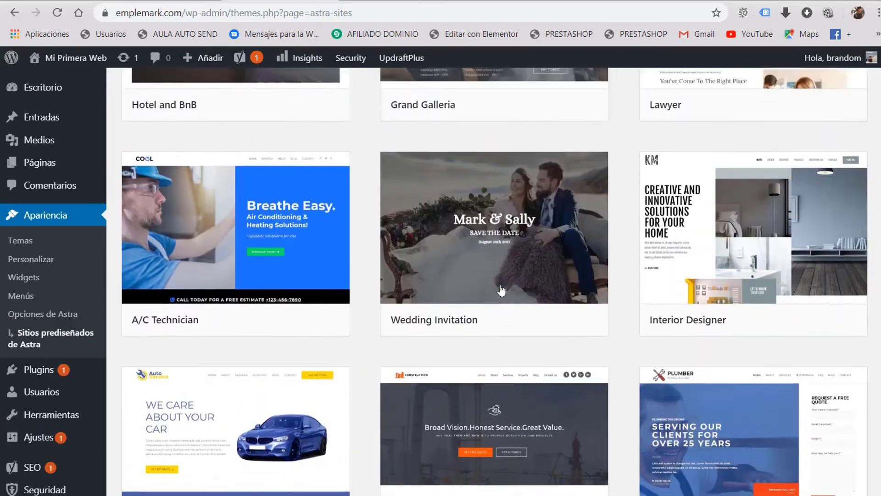
{"action": "scroll", "coordinate": [501, 290], "scroll_direction": "up", "scroll_amount": 13}
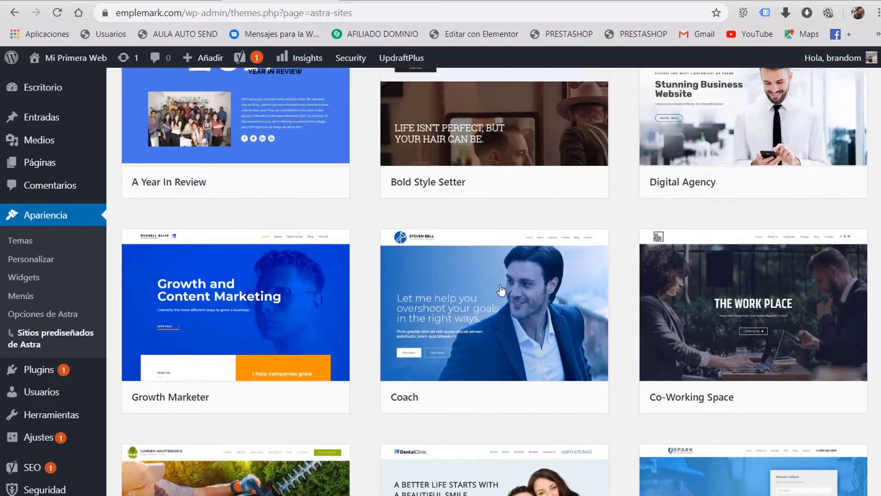
{"action": "scroll", "coordinate": [501, 290], "scroll_direction": "up", "scroll_amount": 20}
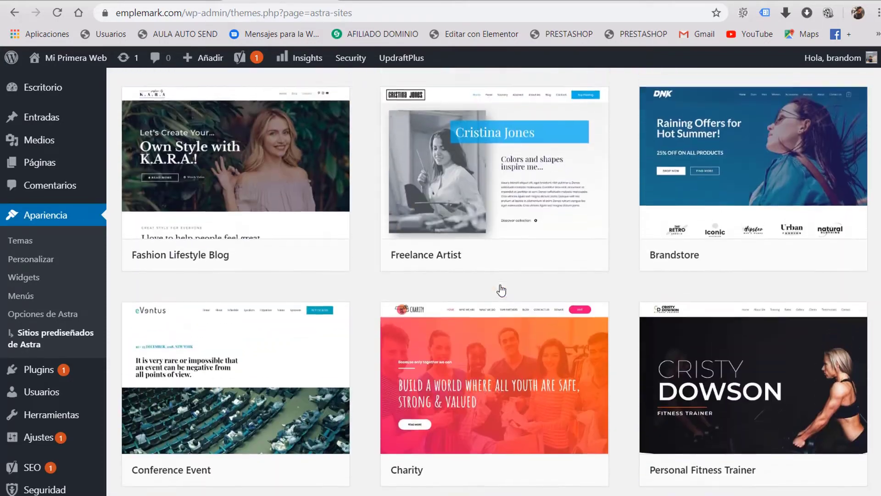
{"action": "scroll", "coordinate": [501, 290], "scroll_direction": "up", "scroll_amount": 4}
{"action": "scroll", "coordinate": [500, 292], "scroll_direction": "down", "scroll_amount": 8}
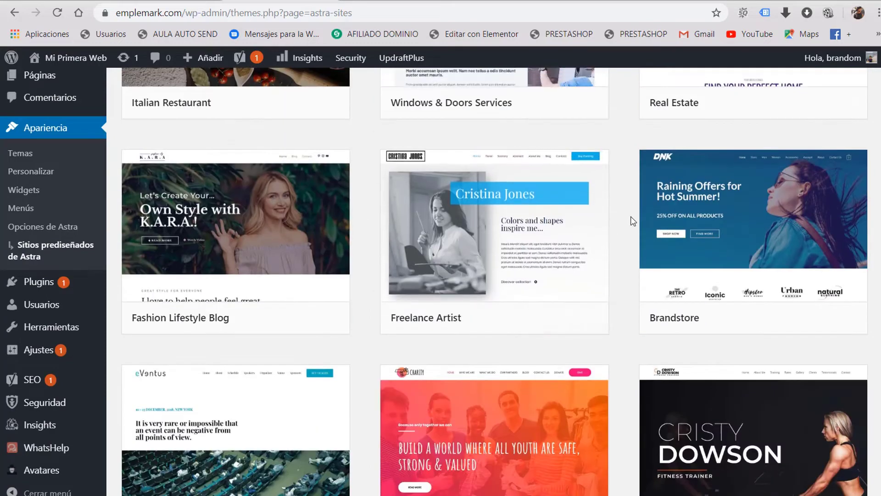
- Examine the full-page thumbnails of the Brandstore, Freelance Artist and Charity templates
{"action": "mouse_move", "coordinate": [737, 239]}
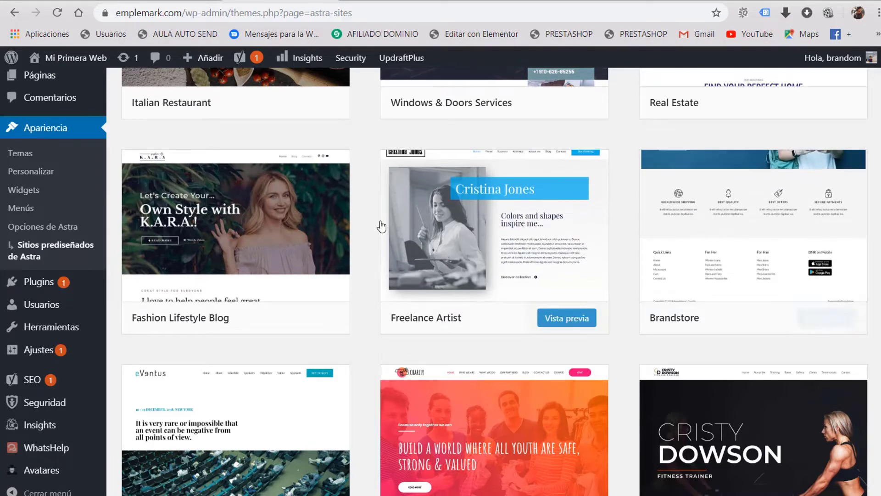
{"action": "scroll", "coordinate": [314, 289], "scroll_direction": "down", "scroll_amount": 3}
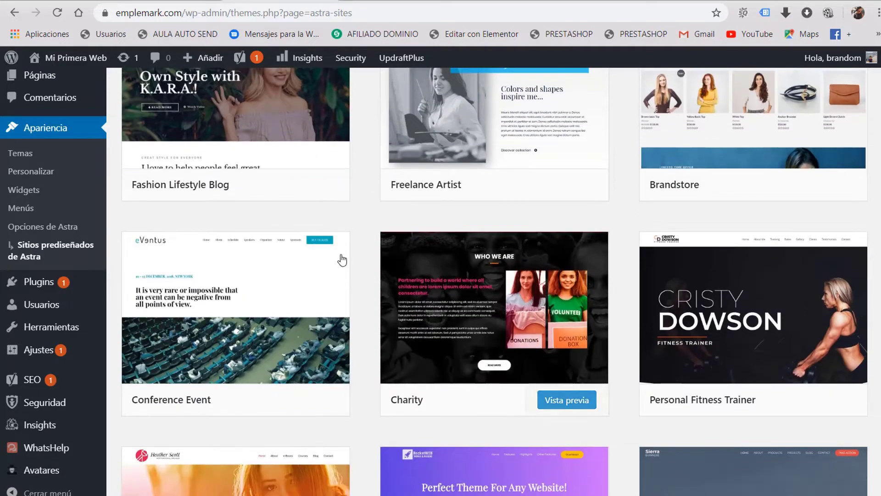
{"action": "scroll", "coordinate": [760, 154], "scroll_direction": "up", "scroll_amount": 2}
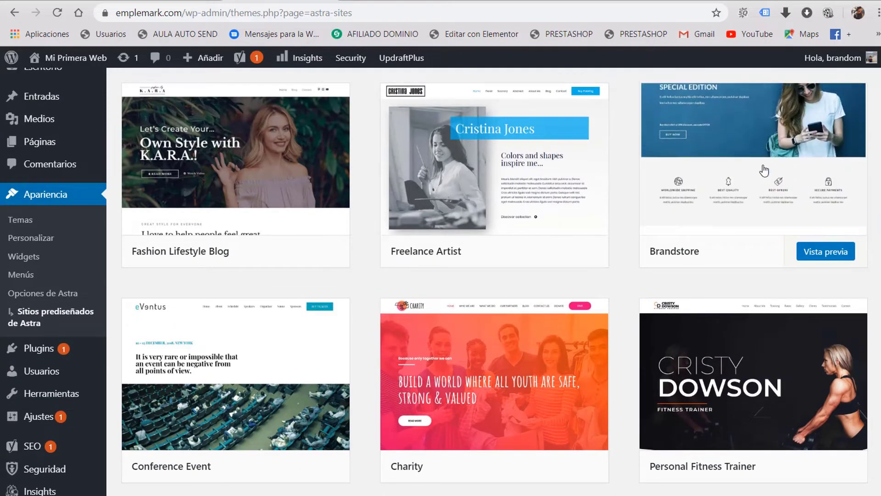
{"action": "mouse_move", "coordinate": [529, 341]}
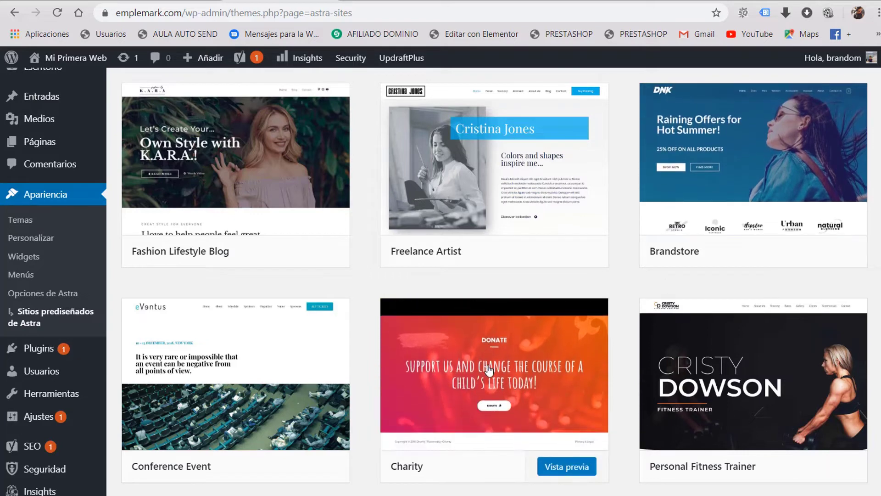
- Open the preview of the Brandstore template and import the site with its default import options
{"action": "mouse_move", "coordinate": [685, 99]}
{"action": "scroll", "coordinate": [685, 99], "scroll_direction": "up", "scroll_amount": 1}
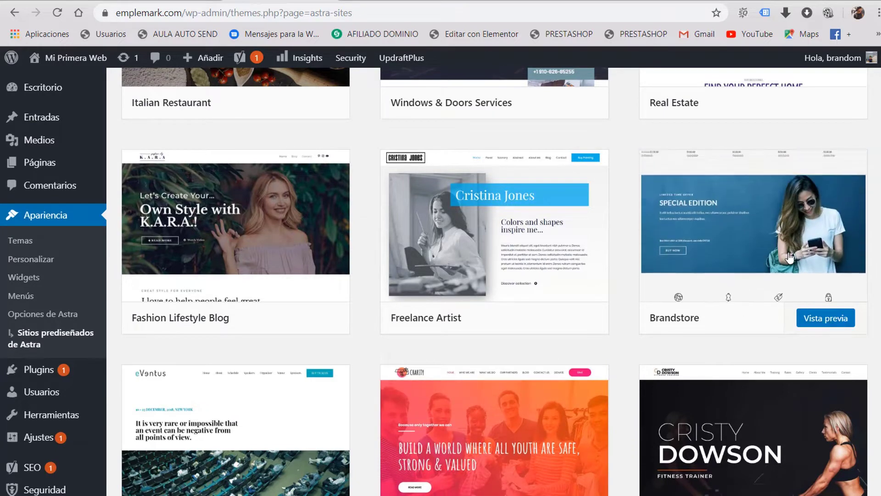
{"action": "left_click", "coordinate": [785, 248]}
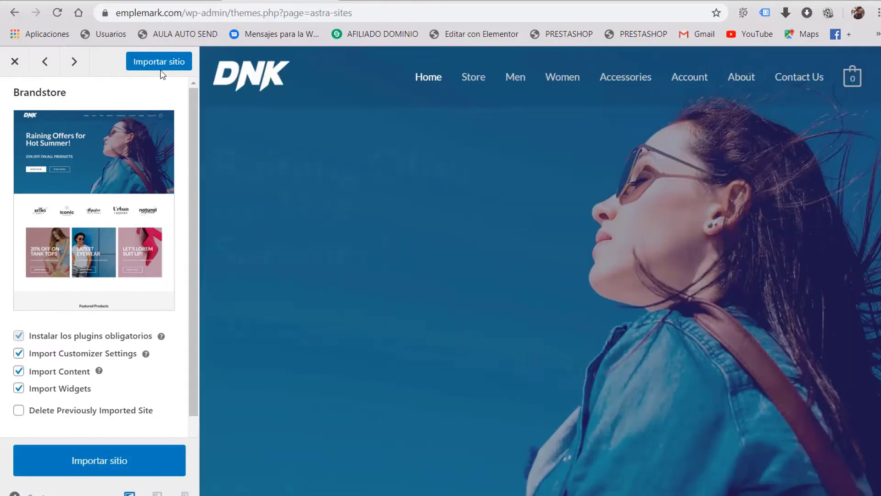
{"action": "left_click", "coordinate": [160, 66]}
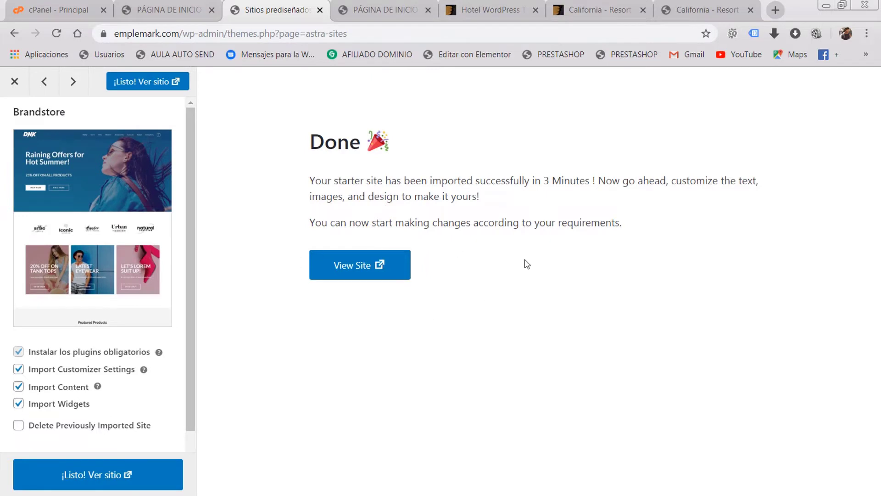
- View the imported Brandstore site, look over its homepage and header menu, and return to the Astra template library
{"action": "left_click", "coordinate": [370, 267]}
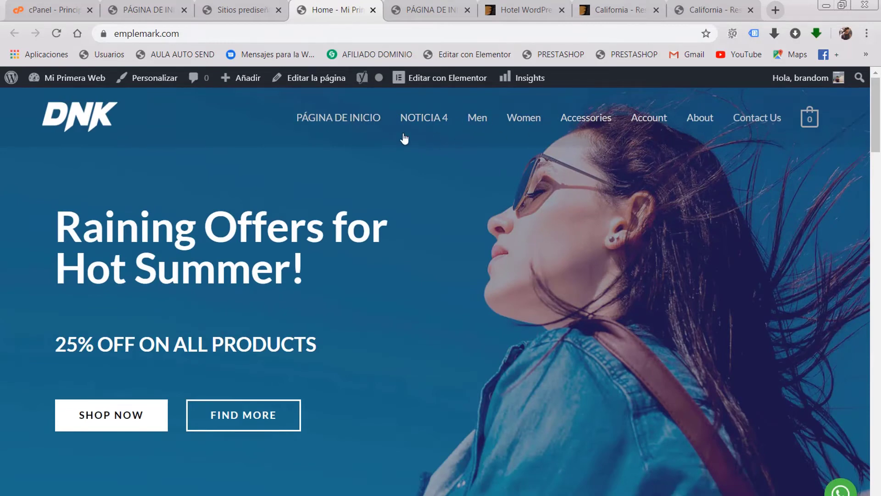
{"action": "scroll", "coordinate": [591, 135], "scroll_direction": "down", "scroll_amount": 3}
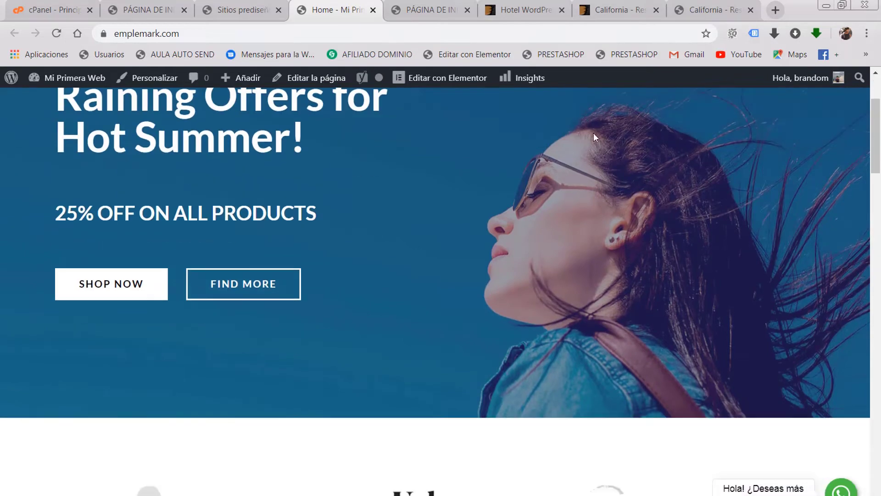
{"action": "scroll", "coordinate": [605, 152], "scroll_direction": "down", "scroll_amount": 10}
{"action": "scroll", "coordinate": [633, 209], "scroll_direction": "up", "scroll_amount": 14}
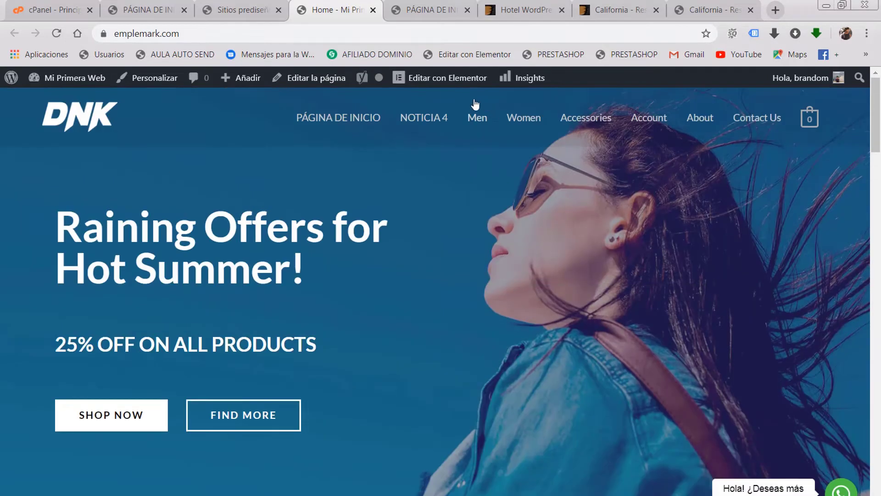
{"action": "left_click", "coordinate": [235, 11]}
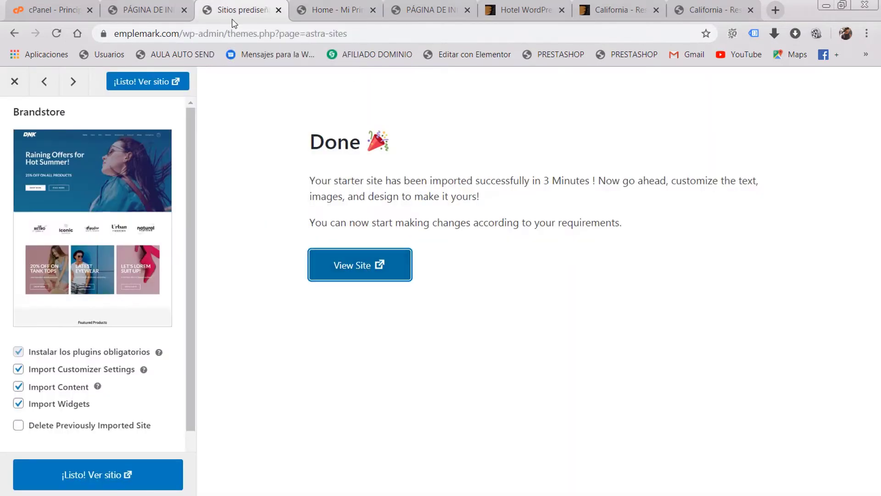
{"action": "left_click", "coordinate": [14, 82]}
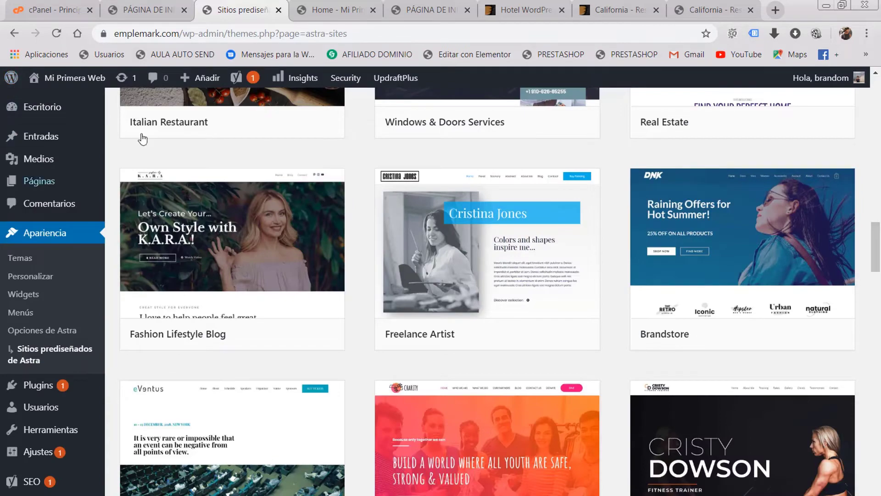
- Look through more Astra templates and recheck the header menu on the imported Brandstore homepage
{"action": "scroll", "coordinate": [38, 282], "scroll_direction": "down", "scroll_amount": 4}
{"action": "scroll", "coordinate": [76, 324], "scroll_direction": "down", "scroll_amount": 2}
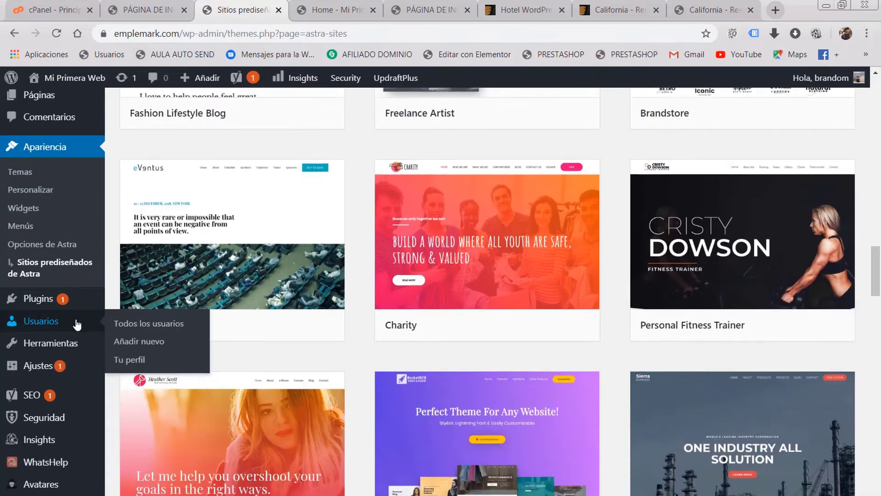
{"action": "scroll", "coordinate": [53, 279], "scroll_direction": "up", "scroll_amount": 3}
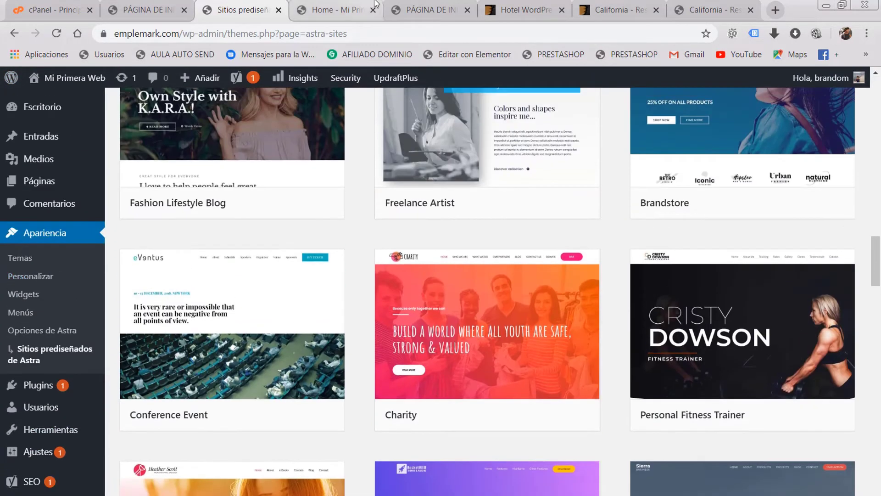
{"action": "left_click", "coordinate": [334, 9]}
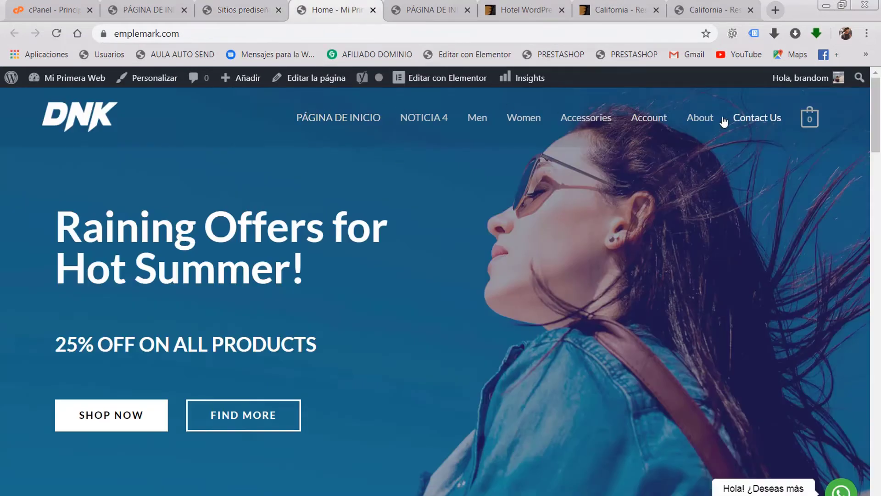
{"action": "left_click", "coordinate": [215, 5]}
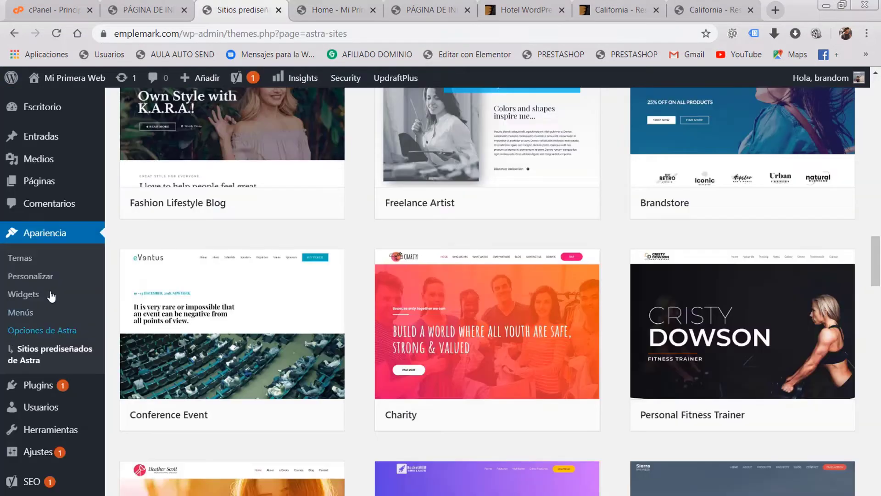
- Open the WordPress menu management page and look over the structure of Menú Informativo
{"action": "scroll", "coordinate": [18, 312], "scroll_direction": "down", "scroll_amount": 3}
{"action": "mouse_move", "coordinate": [41, 362]}
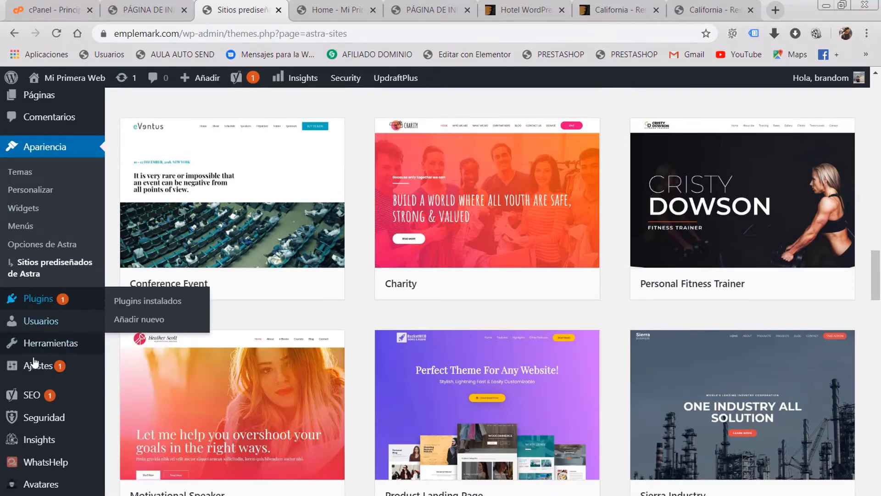
{"action": "mouse_move", "coordinate": [52, 411]}
{"action": "scroll", "coordinate": [52, 411], "scroll_direction": "down", "scroll_amount": 2}
{"action": "mouse_move", "coordinate": [45, 310]}
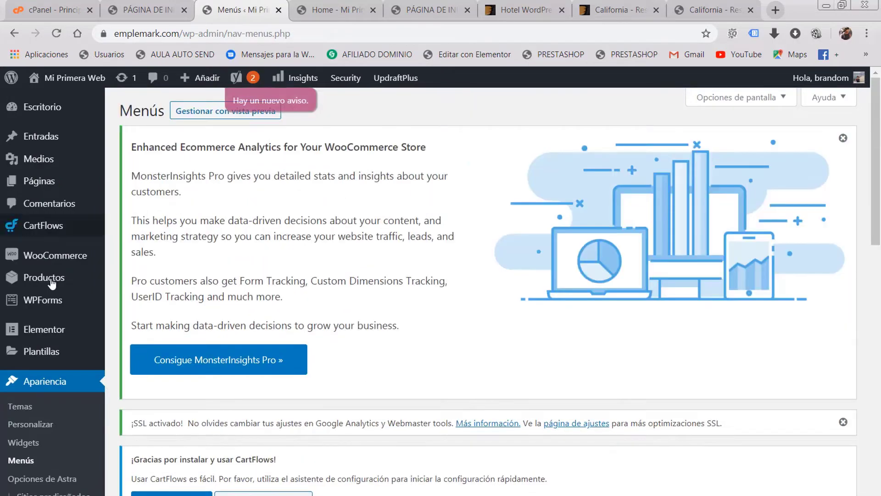
{"action": "scroll", "coordinate": [358, 278], "scroll_direction": "down", "scroll_amount": 8}
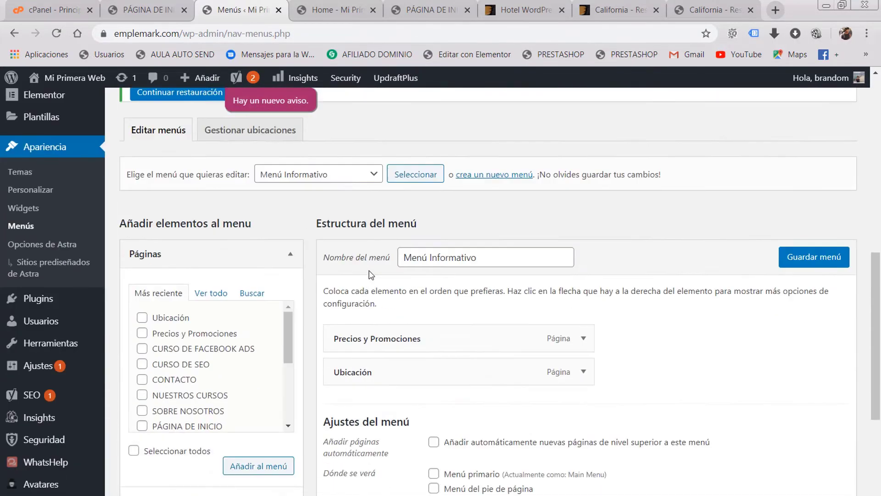
{"action": "scroll", "coordinate": [371, 274], "scroll_direction": "up", "scroll_amount": 8}
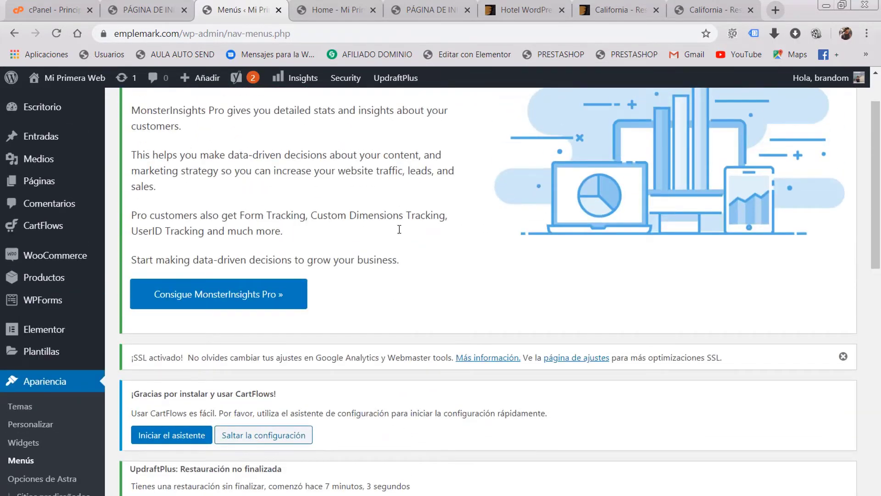
{"action": "scroll", "coordinate": [399, 229], "scroll_direction": "up", "scroll_amount": 2}
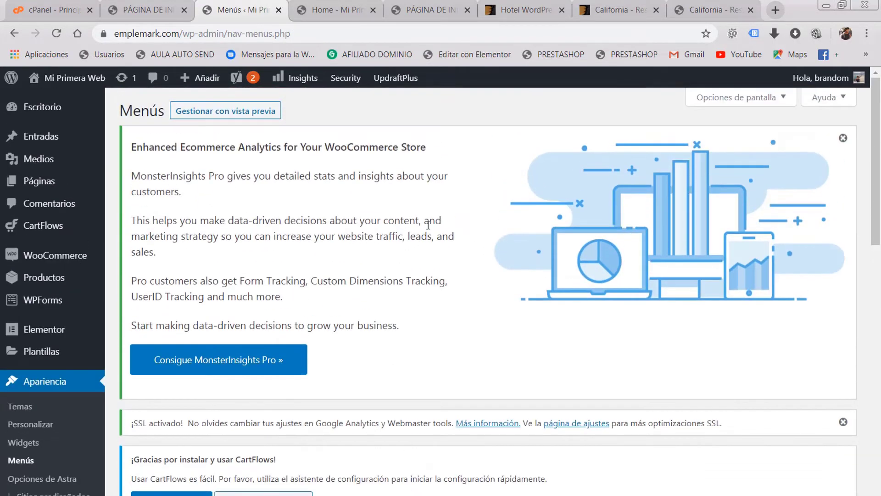
- Dismiss the MonsterInsights Pro promotion and the SSL activation notice on the Menús page
{"action": "left_click", "coordinate": [842, 140]}
{"action": "scroll", "coordinate": [826, 200], "scroll_direction": "down", "scroll_amount": 2}
{"action": "scroll", "coordinate": [830, 201], "scroll_direction": "up", "scroll_amount": 2}
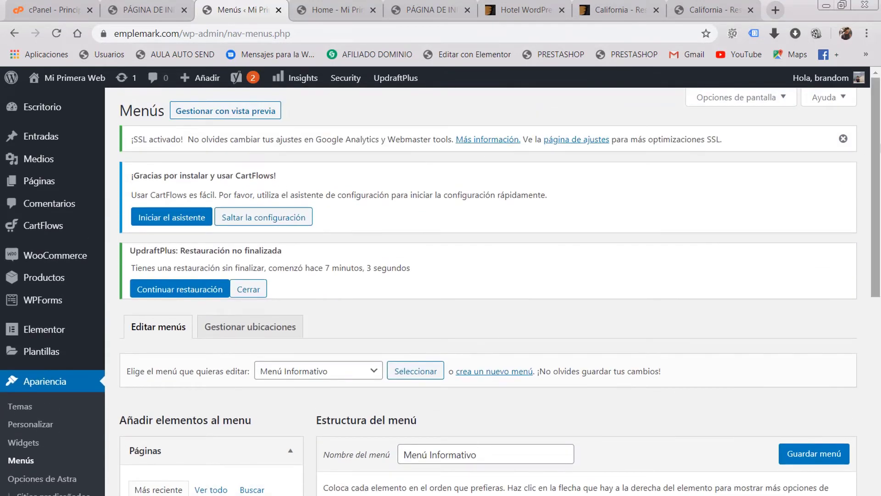
{"action": "left_click", "coordinate": [843, 138]}
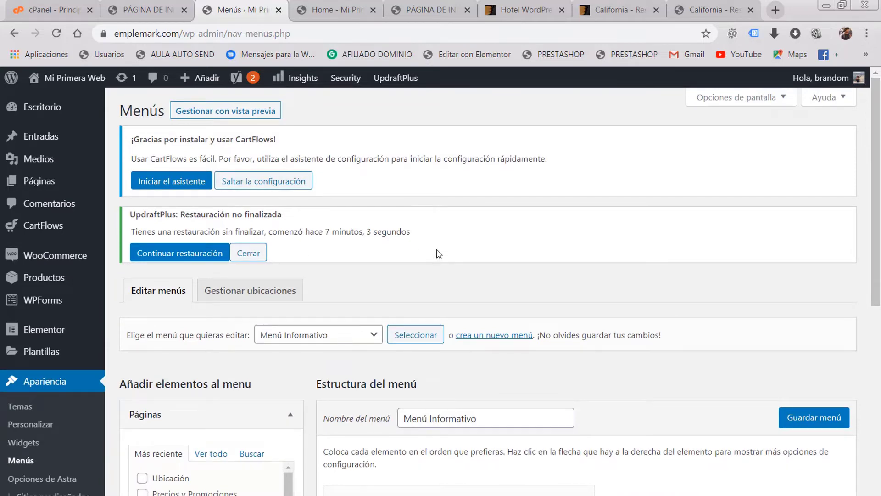
- Load Main Menu (Menú primario) for editing and review its list of menu items
{"action": "scroll", "coordinate": [439, 254], "scroll_direction": "down", "scroll_amount": 4}
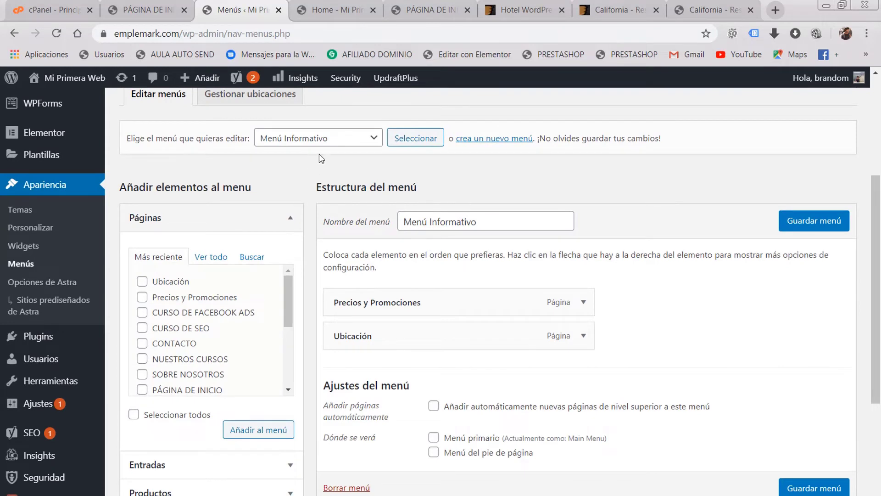
{"action": "left_click", "coordinate": [327, 140]}
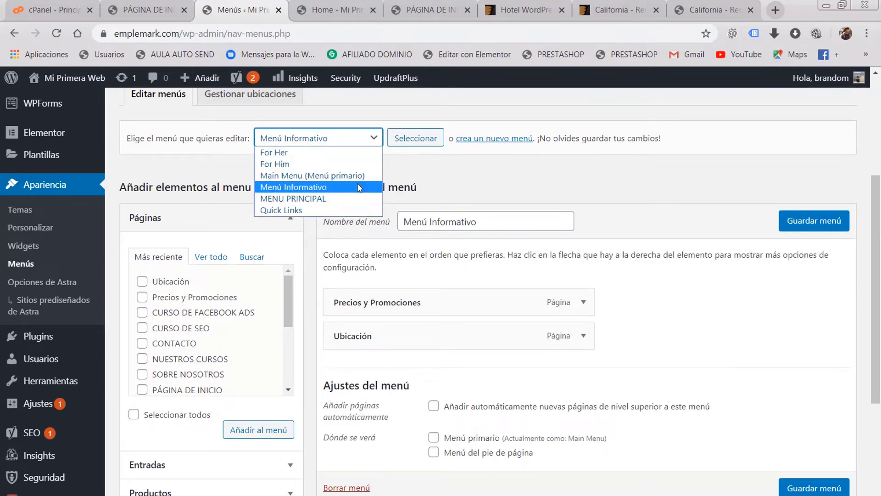
{"action": "left_click", "coordinate": [306, 176]}
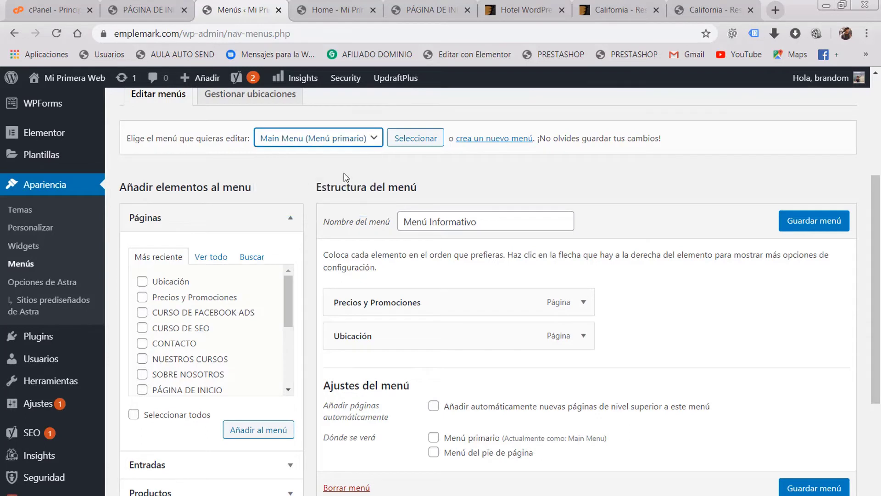
{"action": "left_click", "coordinate": [406, 142]}
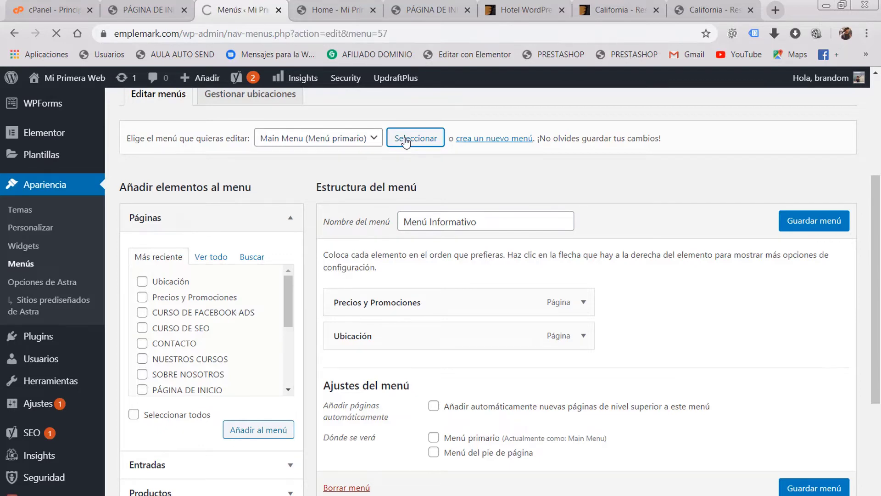
{"action": "scroll", "coordinate": [616, 269], "scroll_direction": "down", "scroll_amount": 2}
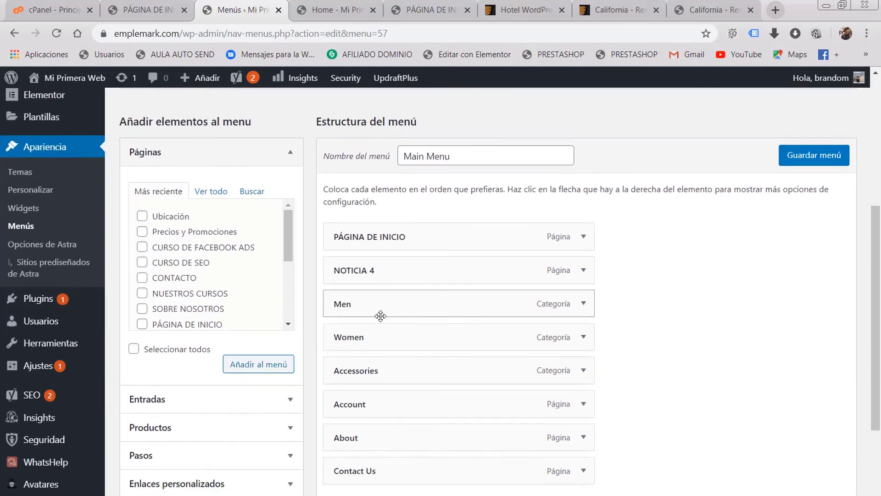
{"action": "scroll", "coordinate": [428, 346], "scroll_direction": "down", "scroll_amount": 2}
{"action": "scroll", "coordinate": [443, 367], "scroll_direction": "up", "scroll_amount": 2}
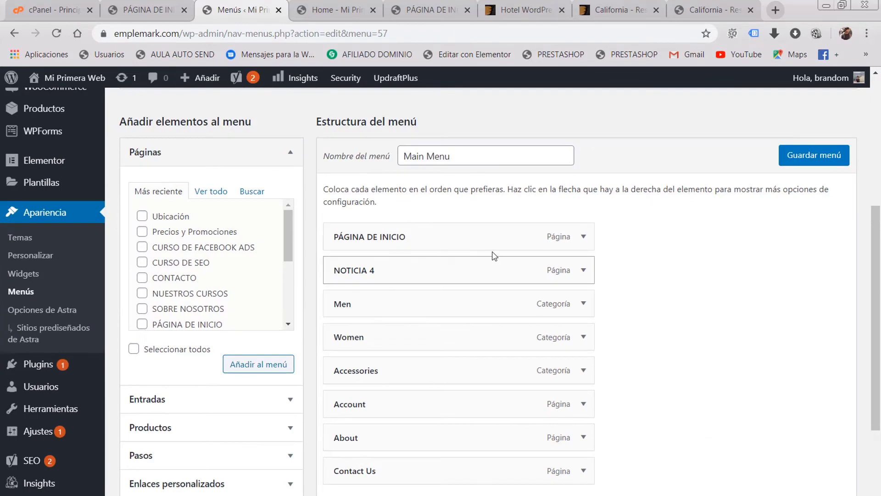
- Remove the NOTICIA 4 page item from Main Menu
{"action": "left_click", "coordinate": [584, 270]}
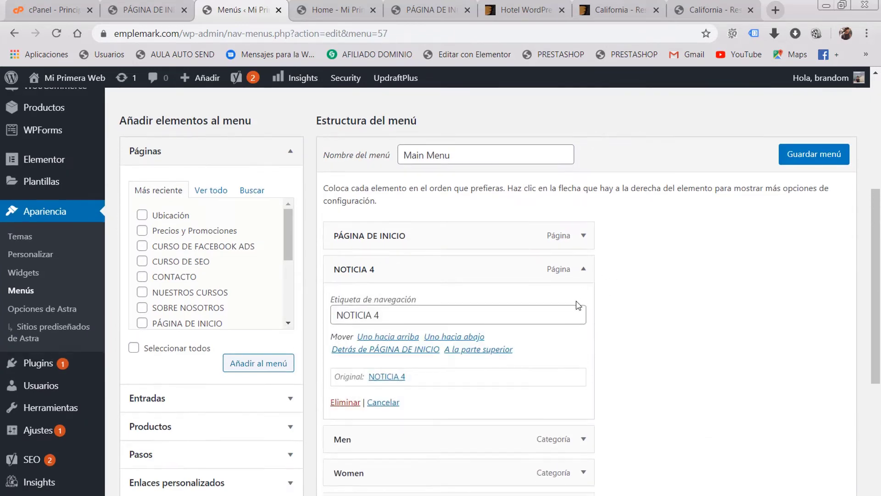
{"action": "scroll", "coordinate": [429, 413], "scroll_direction": "down", "scroll_amount": 1}
{"action": "left_click", "coordinate": [345, 338]}
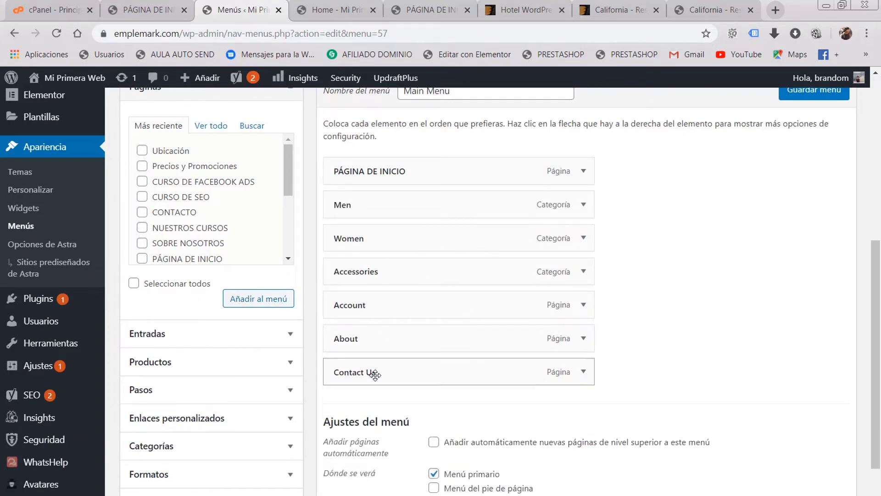
- Shorten the navigation label of the PÁGINA DE INICIO item to INICIO and save Main Menu
{"action": "left_click", "coordinate": [583, 172]}
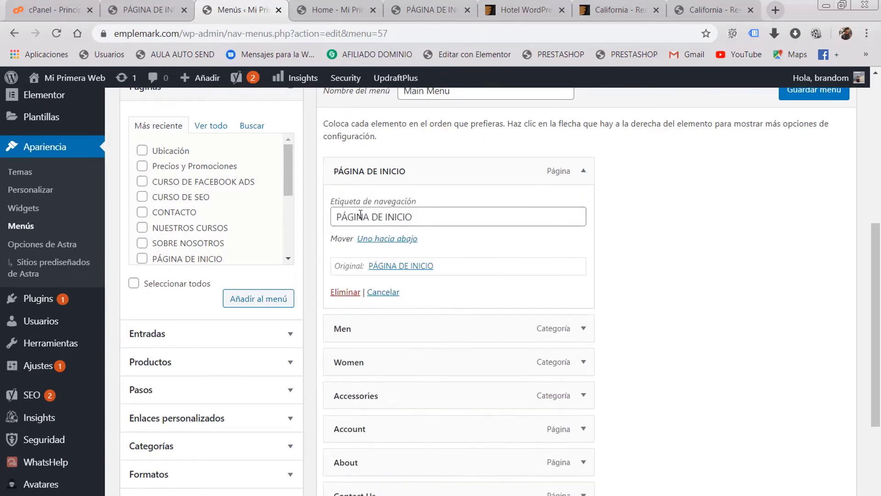
{"action": "left_click_drag", "start_coordinate": [386, 215], "coordinate": [313, 214]}
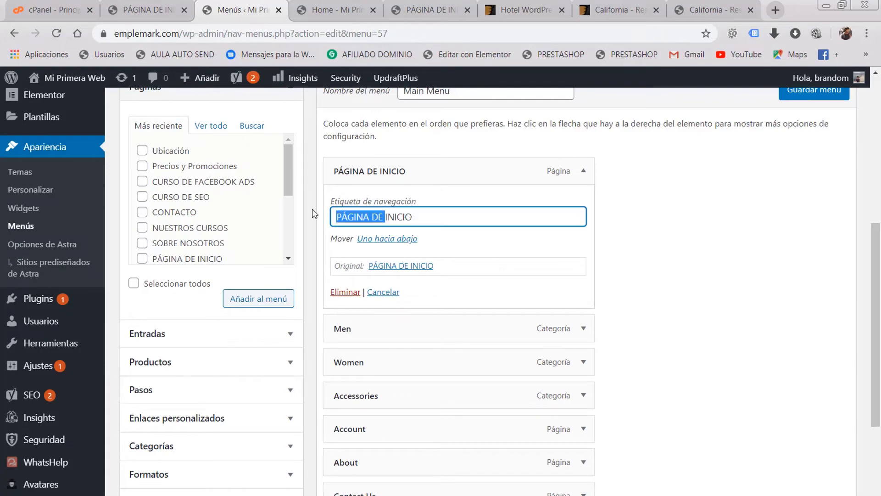
{"action": "key", "text": "BackSpace"}
{"action": "scroll", "coordinate": [566, 264], "scroll_direction": "down", "scroll_amount": 4}
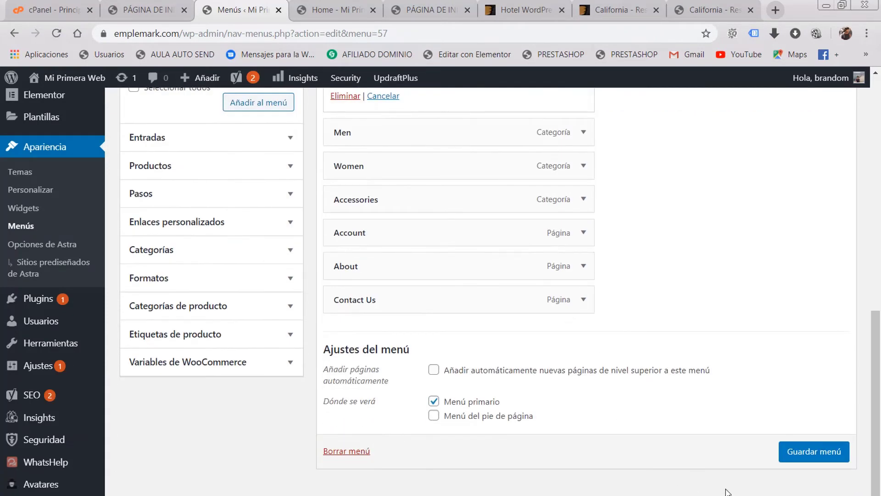
{"action": "left_click", "coordinate": [799, 452]}
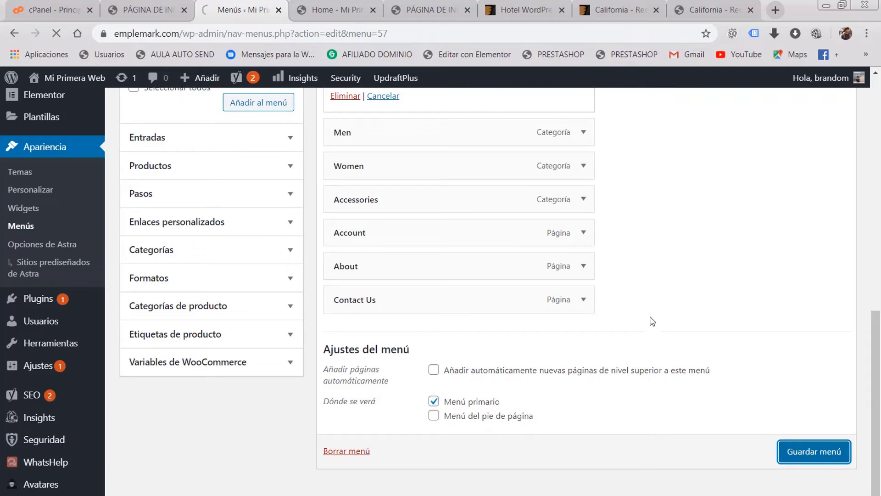
{"action": "scroll", "coordinate": [609, 263], "scroll_direction": "up", "scroll_amount": 1}
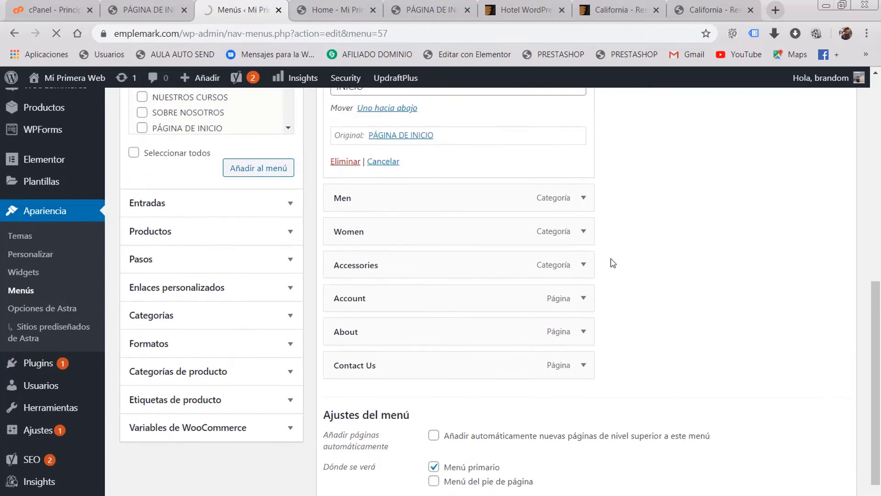
{"action": "scroll", "coordinate": [610, 250], "scroll_direction": "up", "scroll_amount": 1}
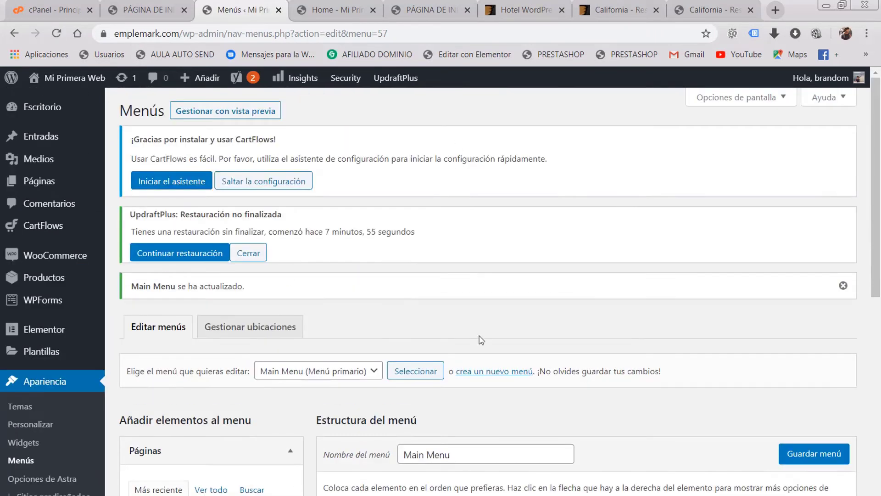
{"action": "scroll", "coordinate": [541, 322], "scroll_direction": "down", "scroll_amount": 2}
{"action": "scroll", "coordinate": [541, 322], "scroll_direction": "down", "scroll_amount": 3}
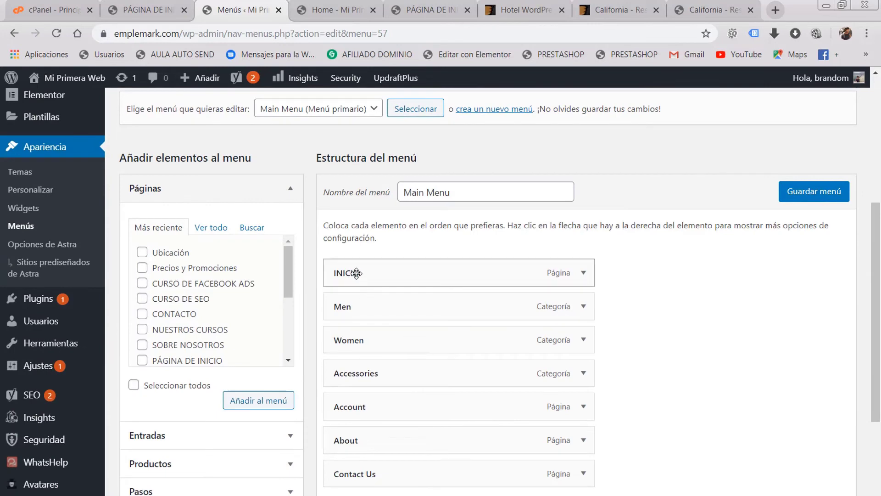
- Check the INICIO link in the site's updated header menu and view the site's other open homepage
{"action": "left_click", "coordinate": [338, 9]}
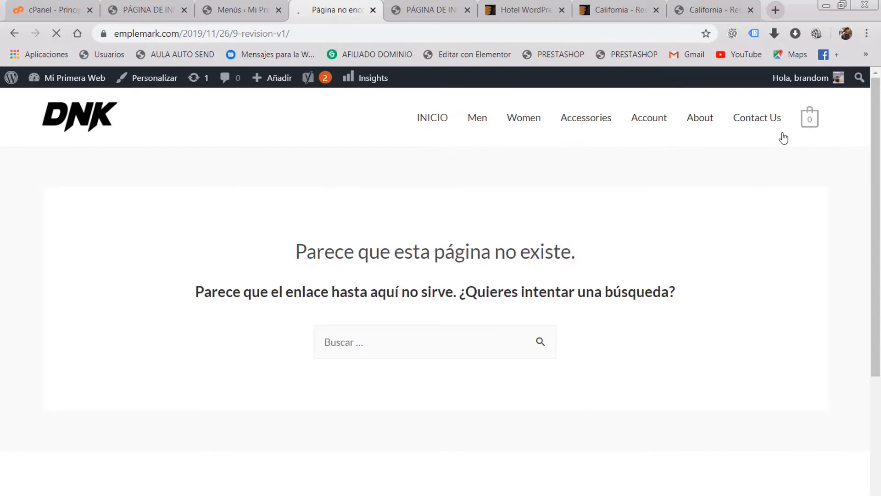
{"action": "left_click", "coordinate": [420, 10]}
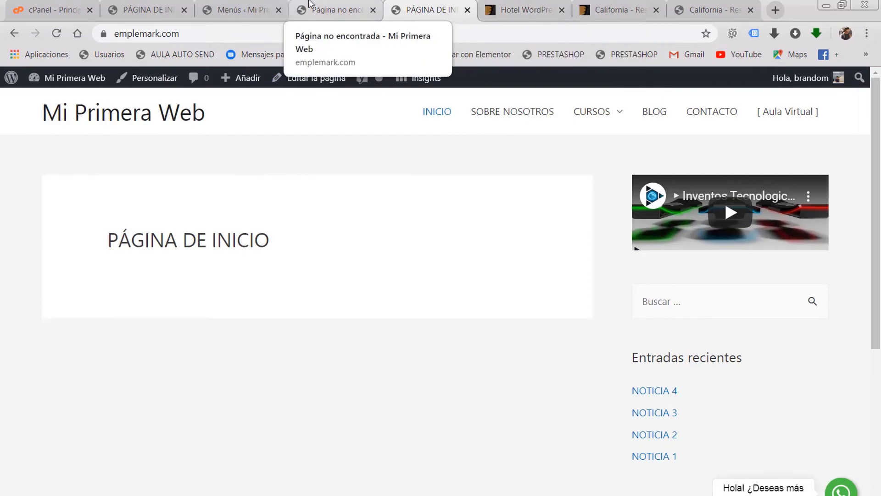
{"action": "left_click", "coordinate": [338, 9]}
- Return to the menu editor and list all the pages available for adding to Main Menu
{"action": "left_click", "coordinate": [250, 10]}
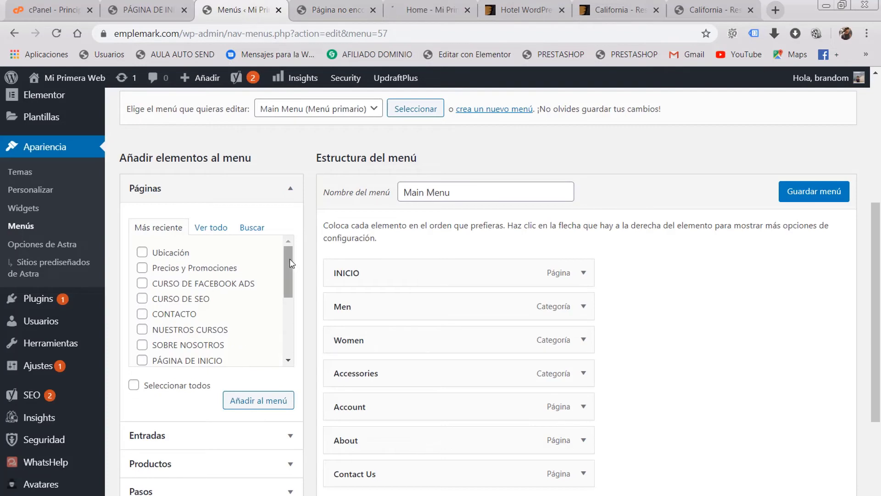
{"action": "left_click_drag", "start_coordinate": [290, 258], "coordinate": [257, 268]}
{"action": "left_click", "coordinate": [200, 228]}
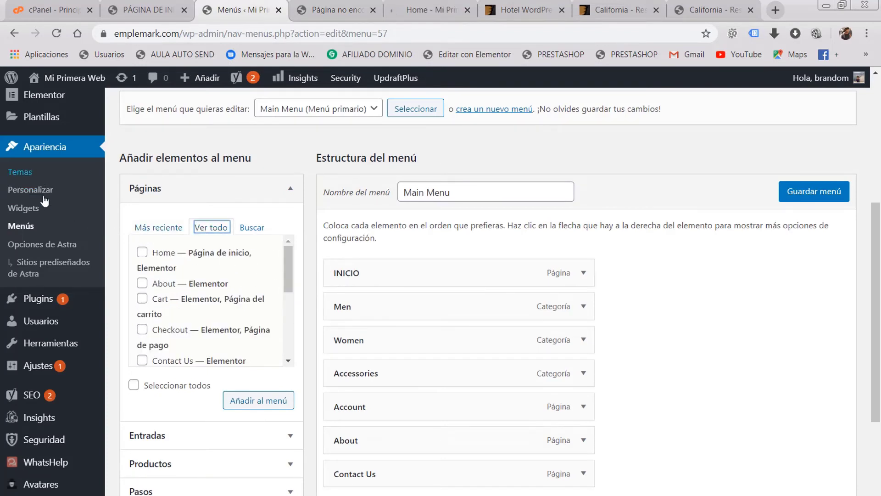
- Open the list of all site pages and examine how the Home page is labelled
{"action": "scroll", "coordinate": [50, 165], "scroll_direction": "up", "scroll_amount": 5}
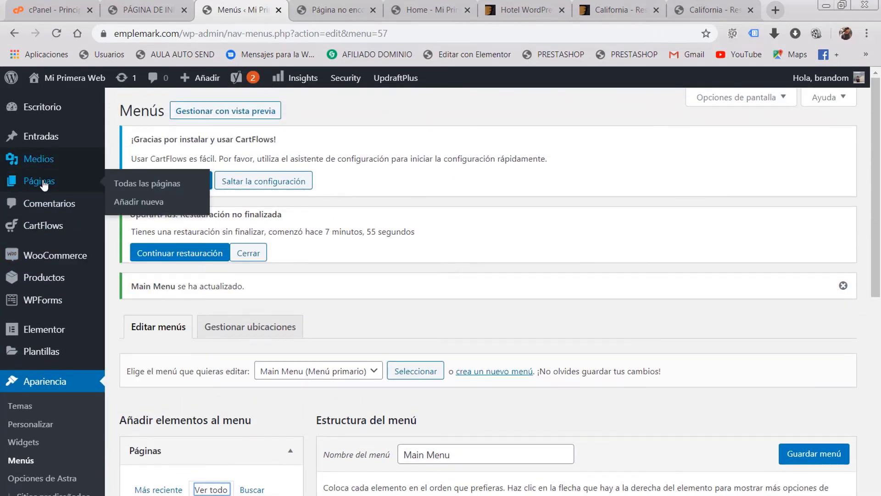
{"action": "left_click", "coordinate": [44, 183]}
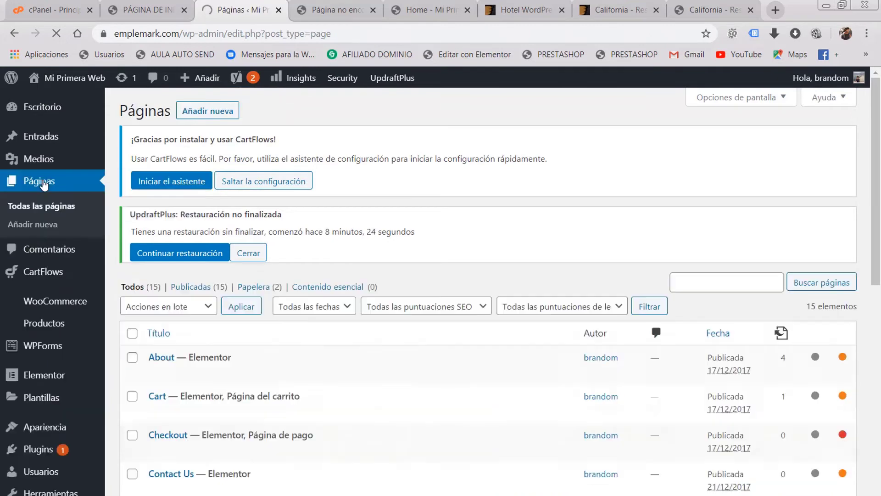
{"action": "scroll", "coordinate": [431, 257], "scroll_direction": "down", "scroll_amount": 3}
{"action": "scroll", "coordinate": [435, 282], "scroll_direction": "down", "scroll_amount": 6}
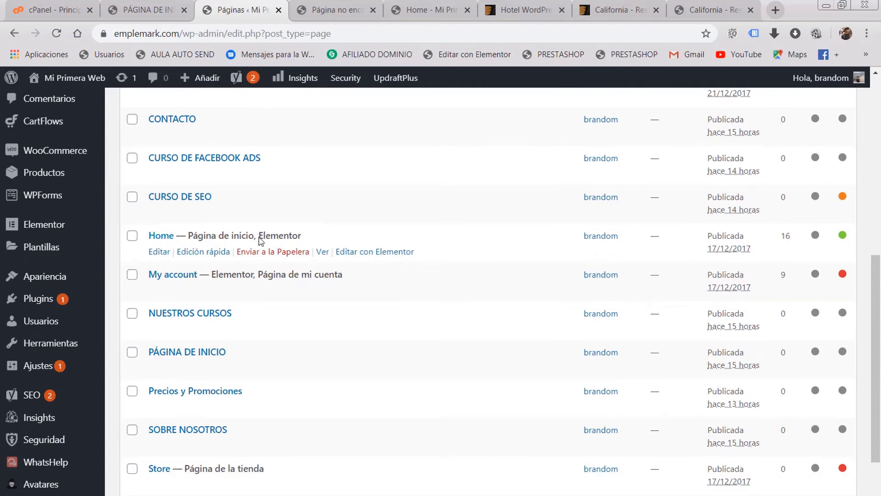
{"action": "left_click_drag", "start_coordinate": [259, 236], "coordinate": [312, 240]}
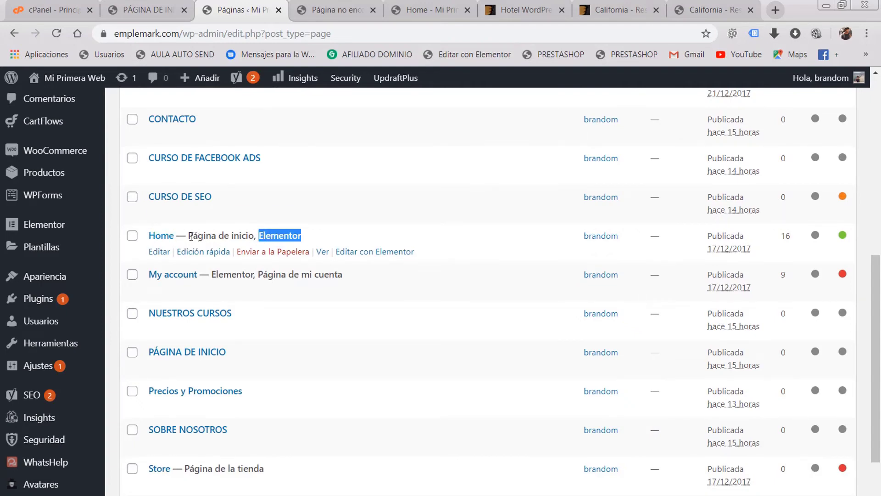
{"action": "left_click_drag", "start_coordinate": [189, 236], "coordinate": [231, 233]}
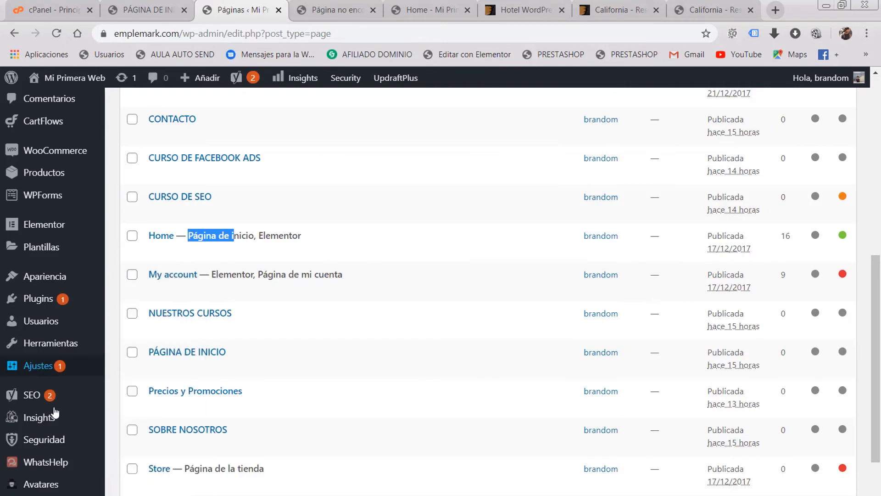
- Open the reading settings and examine which static page is assigned as the front page and which pages are available
{"action": "mouse_move", "coordinate": [59, 369]}
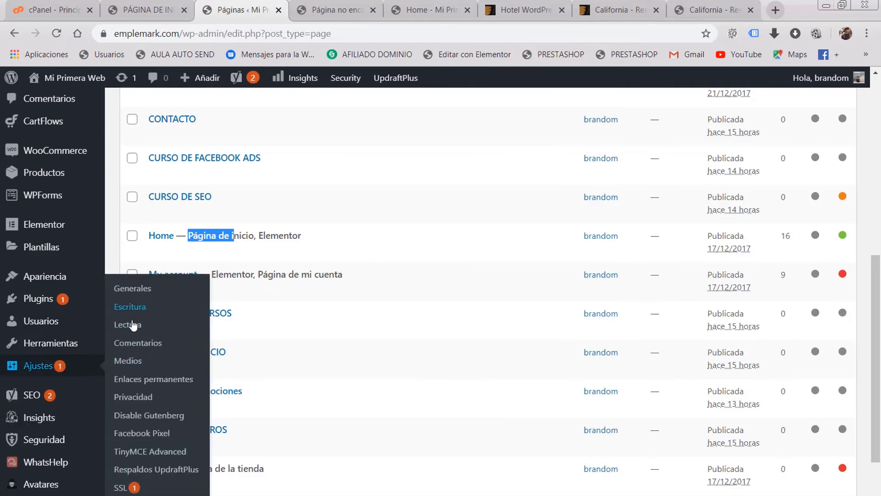
{"action": "left_click", "coordinate": [131, 325]}
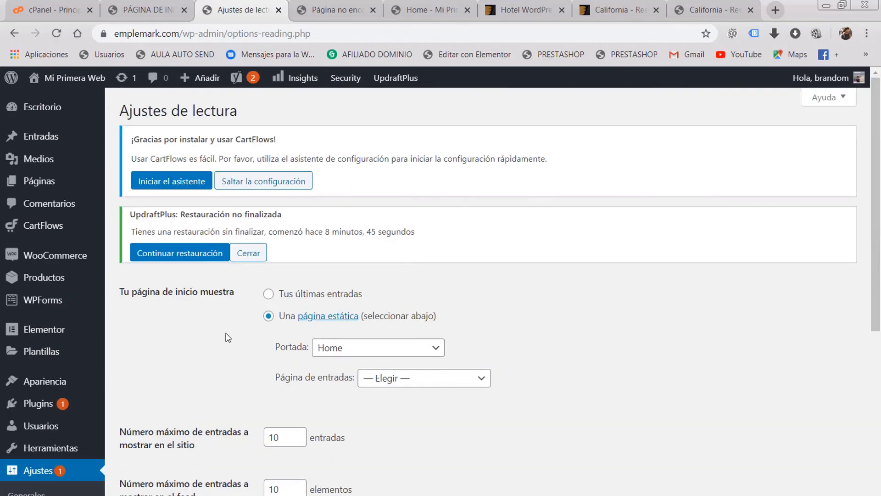
{"action": "scroll", "coordinate": [225, 337], "scroll_direction": "down", "scroll_amount": 4}
{"action": "scroll", "coordinate": [156, 293], "scroll_direction": "up", "scroll_amount": 5}
{"action": "scroll", "coordinate": [441, 311], "scroll_direction": "down", "scroll_amount": 2}
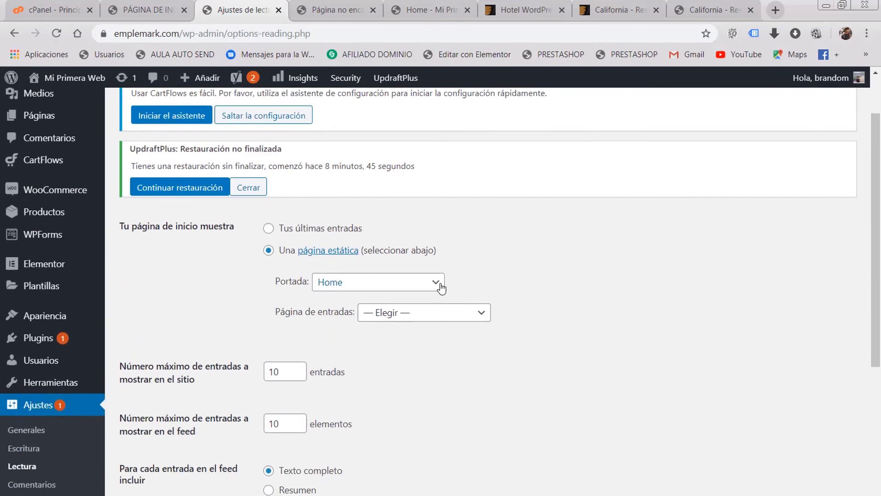
{"action": "left_click", "coordinate": [440, 288]}
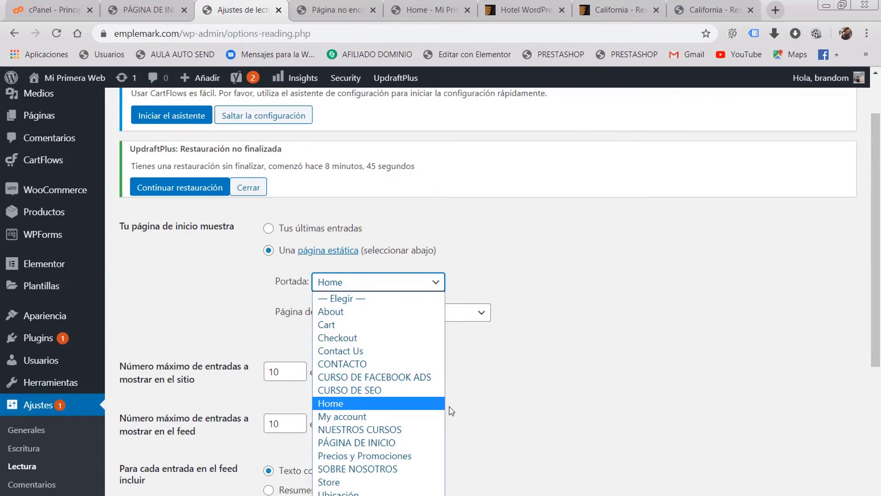
{"action": "left_click", "coordinate": [547, 406]}
{"action": "scroll", "coordinate": [95, 278], "scroll_direction": "up", "scroll_amount": 2}
- Return to the list of all site pages and examine which page is marked as Página de inicio
{"action": "mouse_move", "coordinate": [55, 181]}
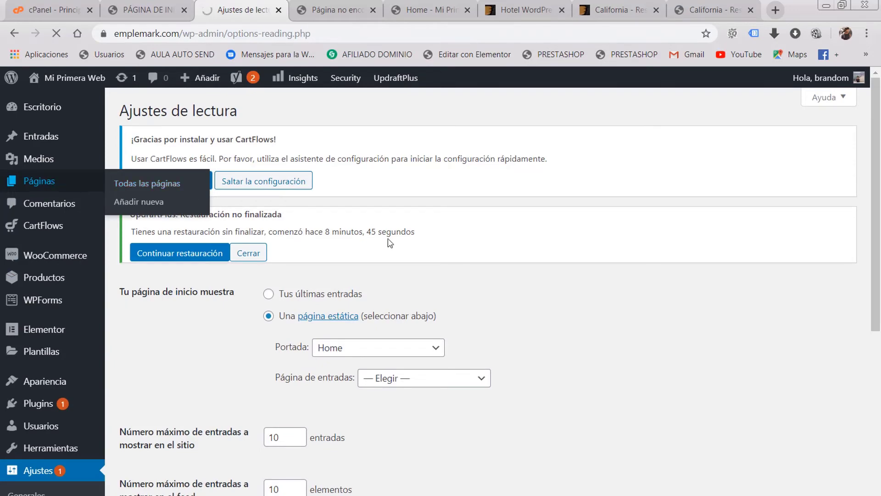
{"action": "scroll", "coordinate": [389, 243], "scroll_direction": "down", "scroll_amount": 3}
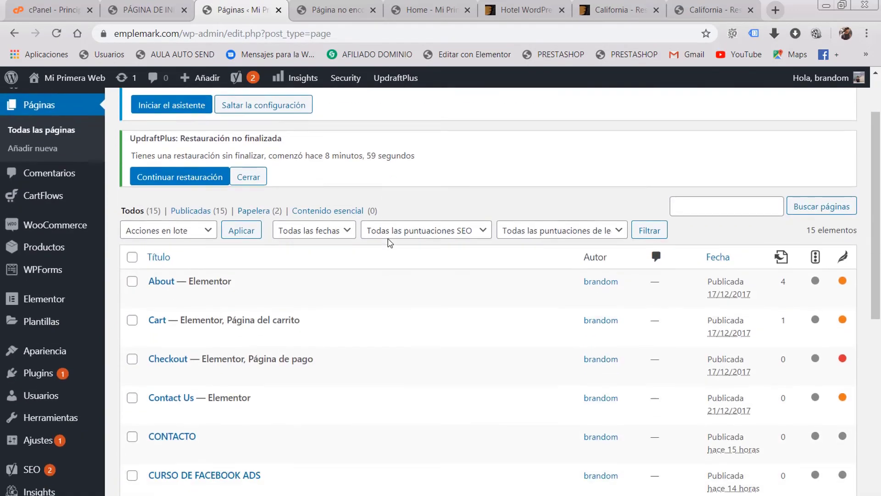
{"action": "scroll", "coordinate": [349, 270], "scroll_direction": "down", "scroll_amount": 3}
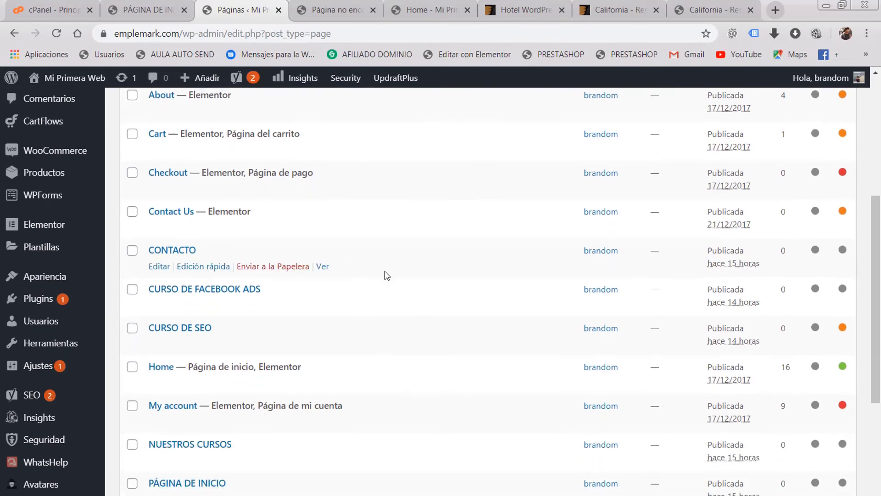
{"action": "scroll", "coordinate": [387, 275], "scroll_direction": "up", "scroll_amount": 6}
{"action": "scroll", "coordinate": [413, 271], "scroll_direction": "down", "scroll_amount": 8}
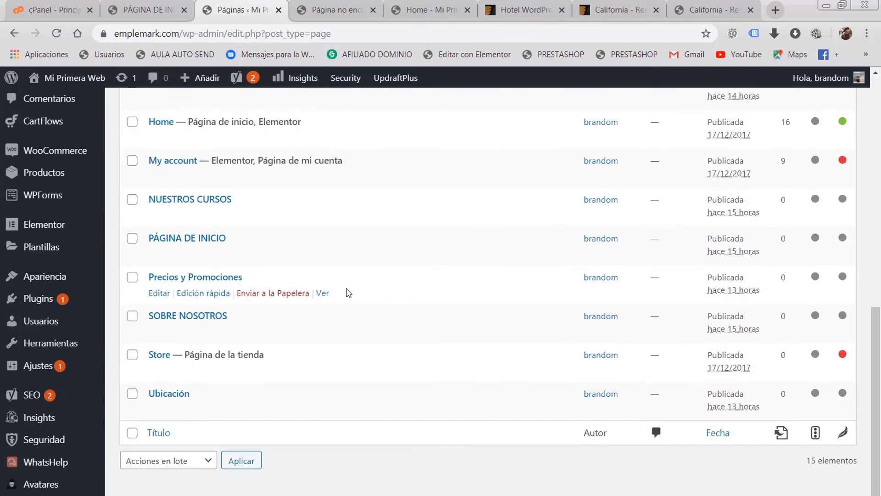
{"action": "scroll", "coordinate": [349, 293], "scroll_direction": "up", "scroll_amount": 2}
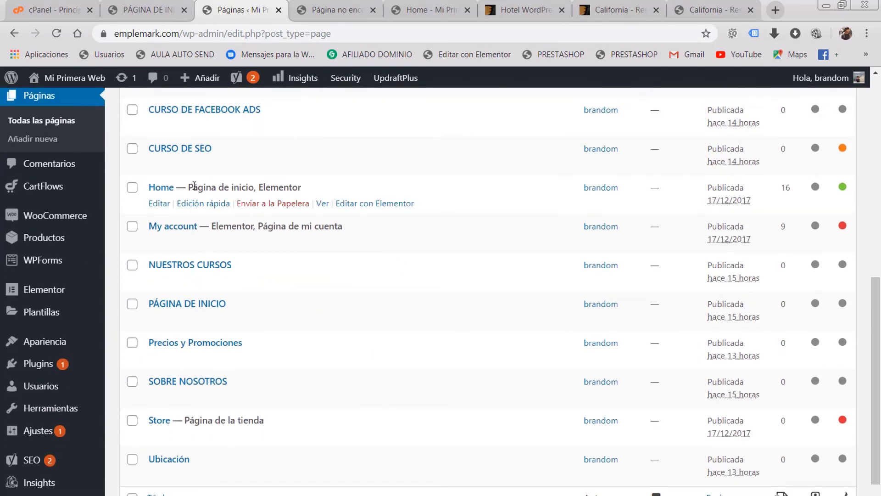
{"action": "left_click_drag", "start_coordinate": [194, 185], "coordinate": [238, 181]}
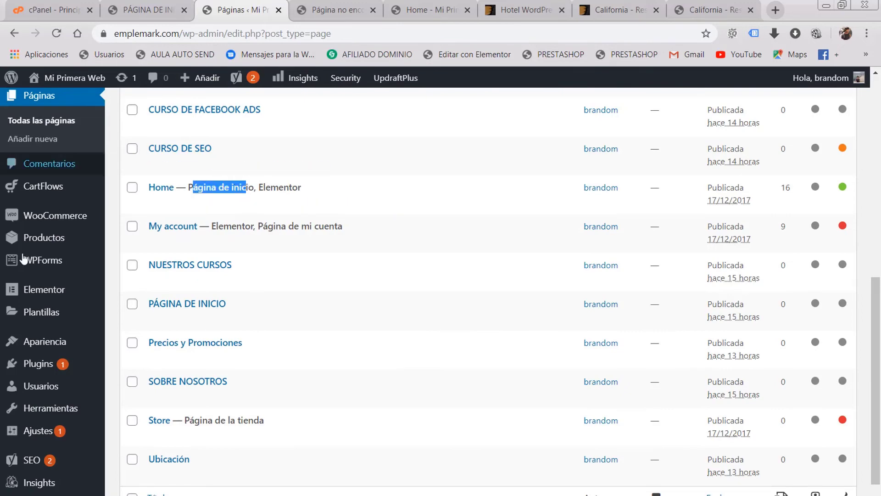
{"action": "mouse_move", "coordinate": [39, 292]}
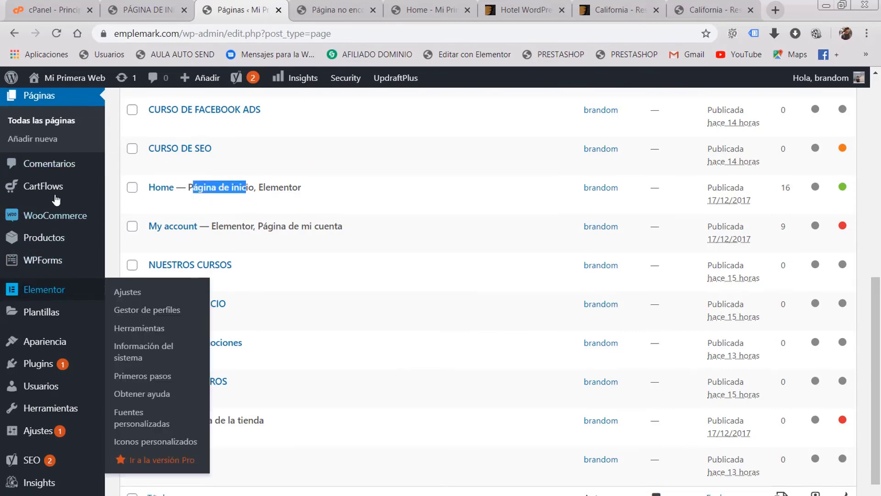
{"action": "scroll", "coordinate": [60, 225], "scroll_direction": "up", "scroll_amount": 3}
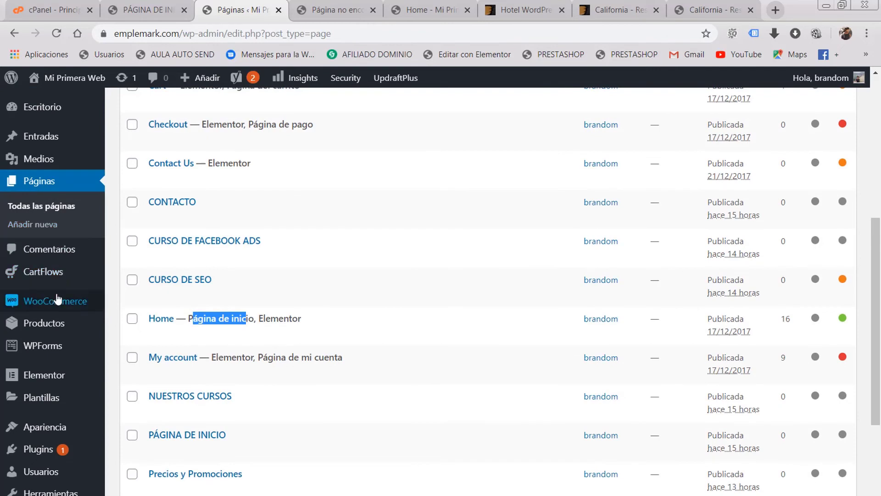
{"action": "scroll", "coordinate": [87, 201], "scroll_direction": "up", "scroll_amount": 2}
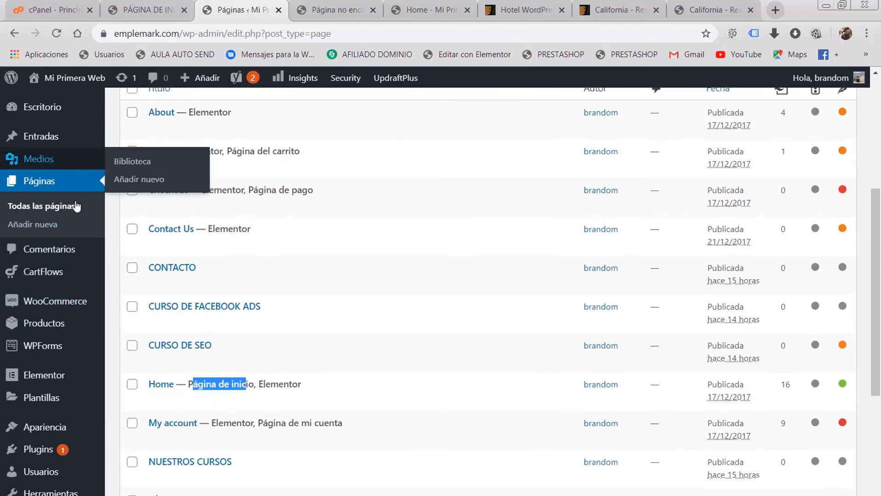
{"action": "scroll", "coordinate": [79, 215], "scroll_direction": "down", "scroll_amount": 2}
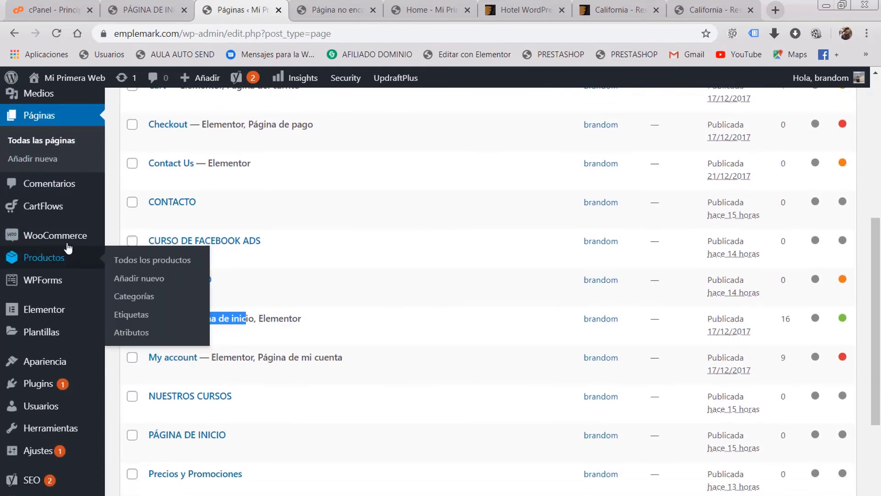
{"action": "scroll", "coordinate": [67, 213], "scroll_direction": "up", "scroll_amount": 2}
{"action": "scroll", "coordinate": [66, 237], "scroll_direction": "down", "scroll_amount": 2}
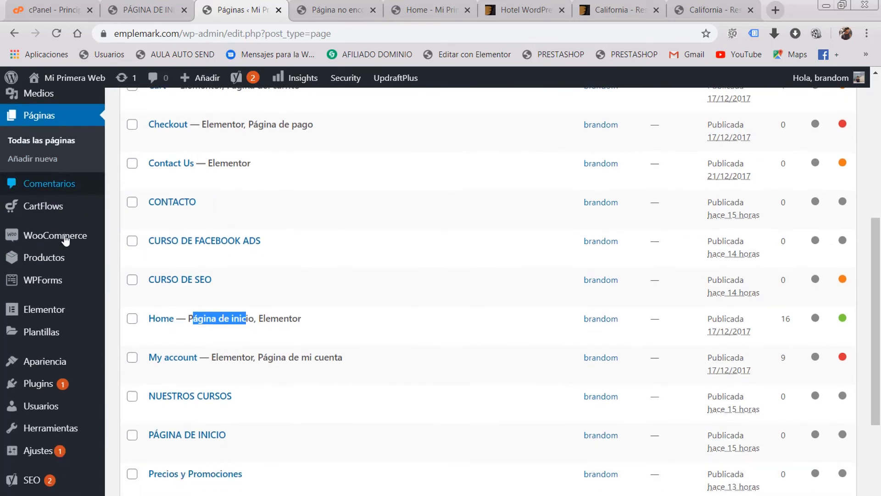
- Open the menu editor and remove the INICIO item from Main Menu
{"action": "scroll", "coordinate": [66, 238], "scroll_direction": "down", "scroll_amount": 2}
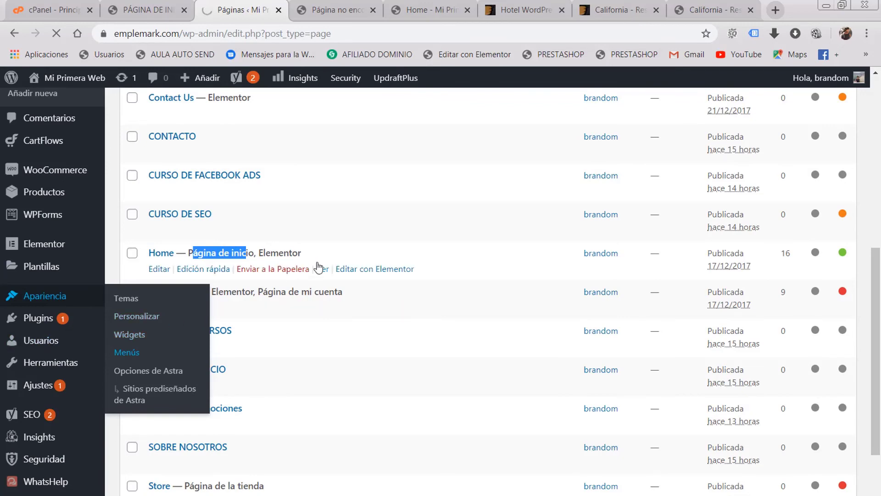
{"action": "scroll", "coordinate": [399, 281], "scroll_direction": "down", "scroll_amount": 5}
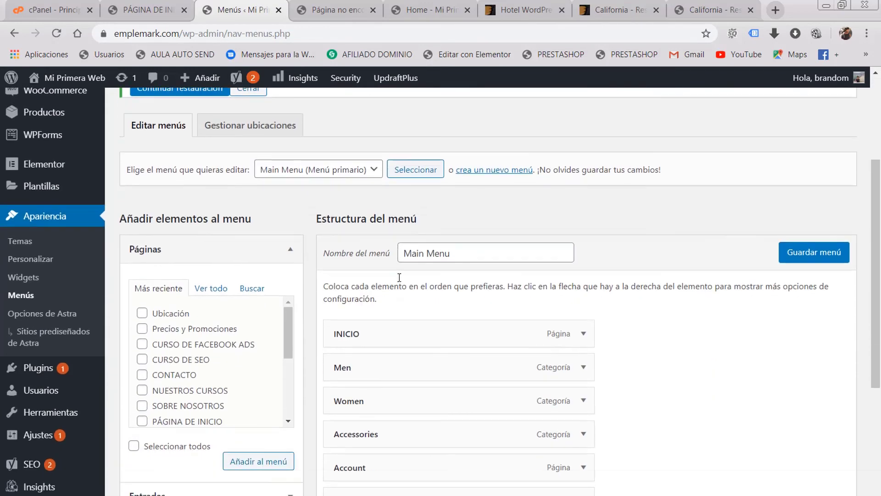
{"action": "left_click", "coordinate": [583, 237]}
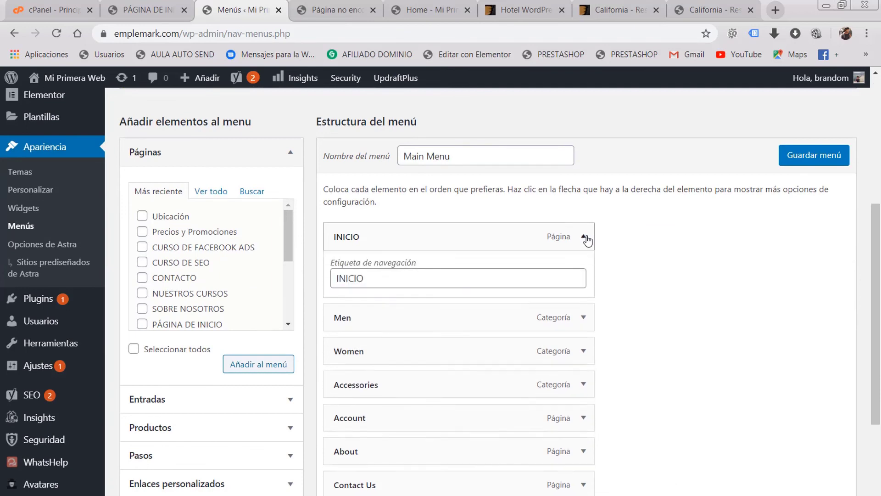
{"action": "left_click", "coordinate": [345, 358]}
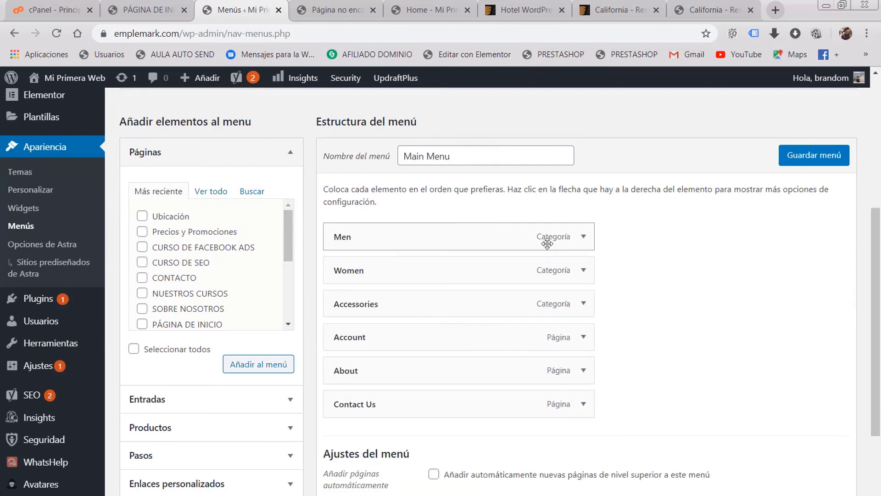
- Add the Home page marked Página de inicio to Main Menu, place it first before Men, and save the menu
{"action": "left_click", "coordinate": [210, 192]}
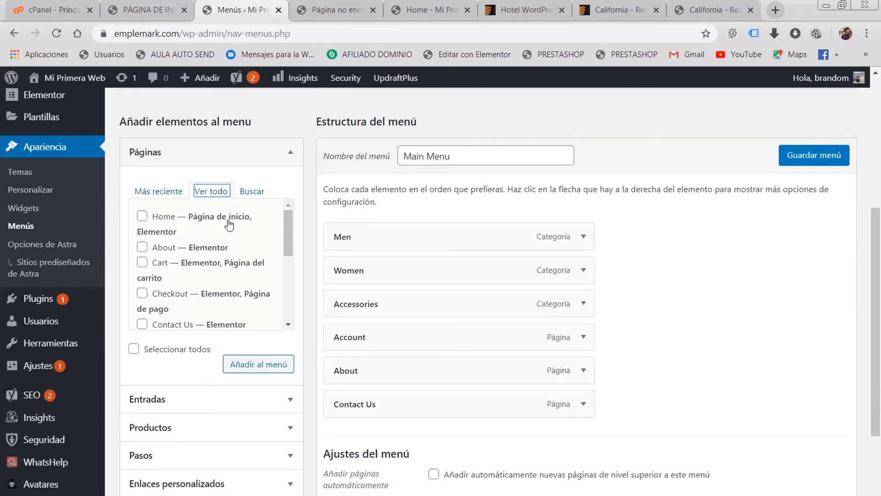
{"action": "left_click", "coordinate": [142, 216]}
{"action": "left_click", "coordinate": [259, 367]}
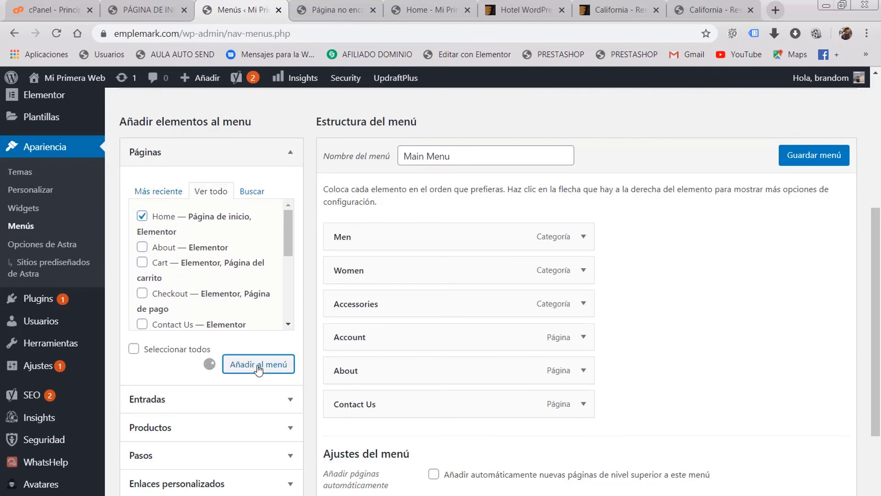
{"action": "left_click_drag", "start_coordinate": [357, 437], "coordinate": [484, 236]}
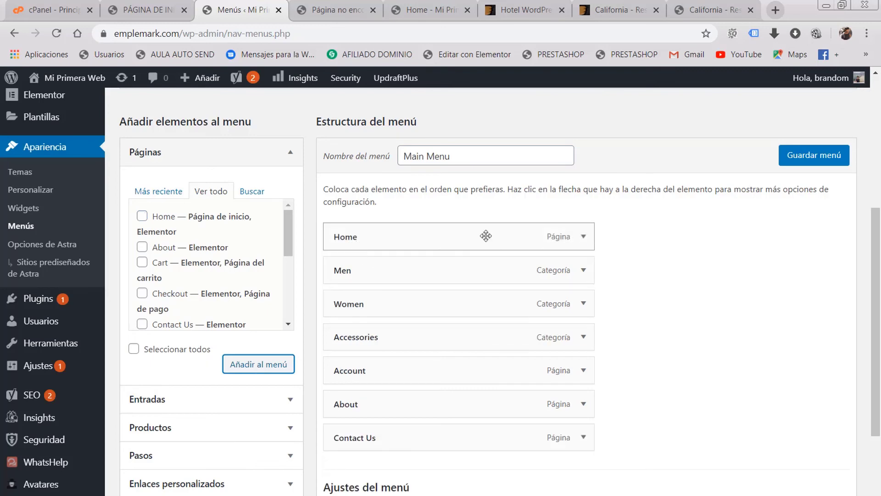
{"action": "left_click", "coordinate": [815, 158]}
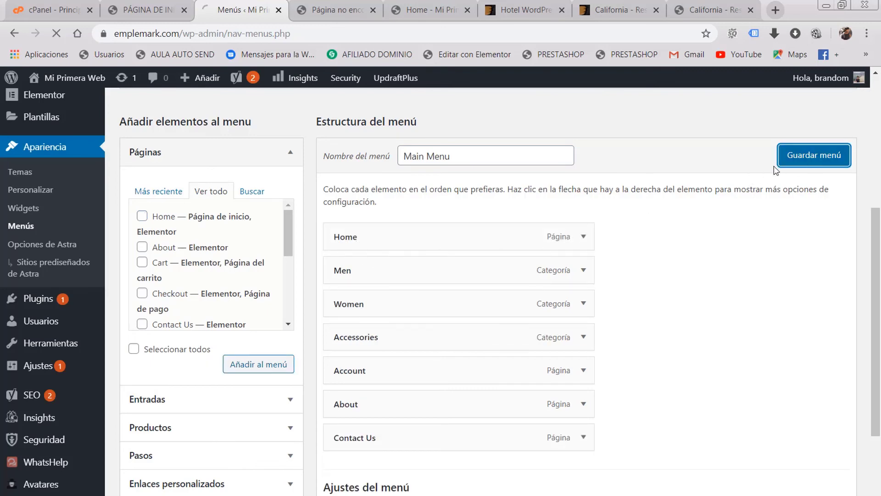
{"action": "left_click", "coordinate": [455, 149]}
{"action": "key", "text": "ctrl+a"}
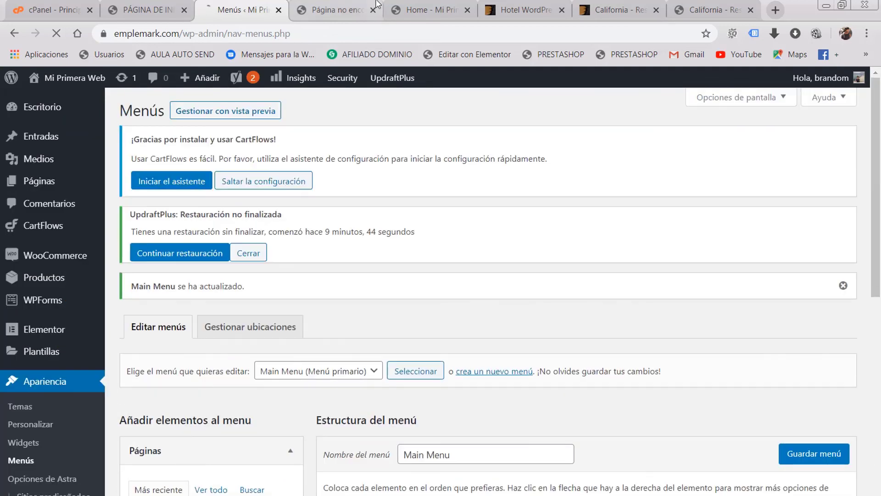
- Check the Home link in the live site's header menu and look over the homepage it opens
{"action": "left_click", "coordinate": [334, 6]}
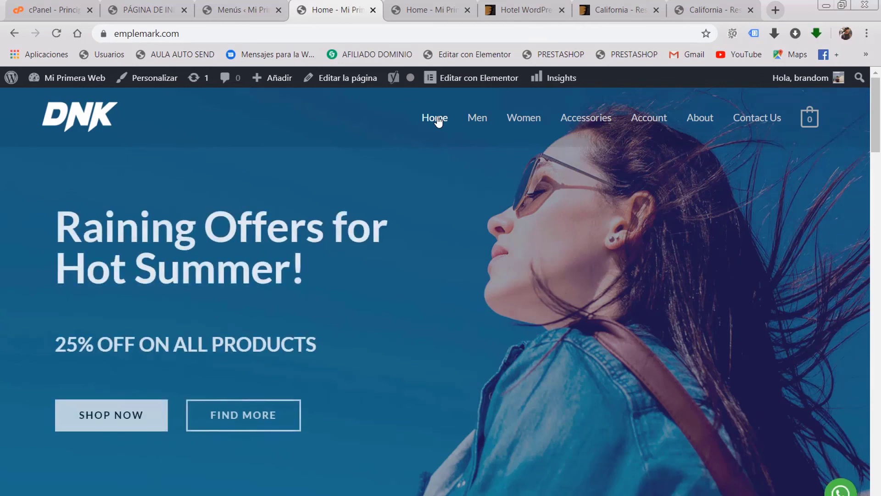
{"action": "scroll", "coordinate": [466, 169], "scroll_direction": "down", "scroll_amount": 3}
{"action": "scroll", "coordinate": [460, 184], "scroll_direction": "up", "scroll_amount": 3}
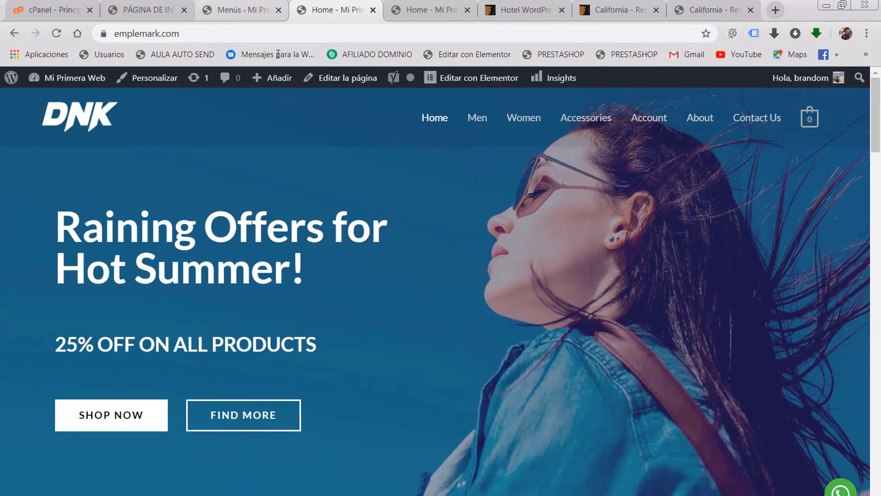
{"action": "scroll", "coordinate": [652, 299], "scroll_direction": "down", "scroll_amount": 10}
{"action": "scroll", "coordinate": [653, 299], "scroll_direction": "up", "scroll_amount": 7}
{"action": "scroll", "coordinate": [652, 299], "scroll_direction": "up", "scroll_amount": 4}
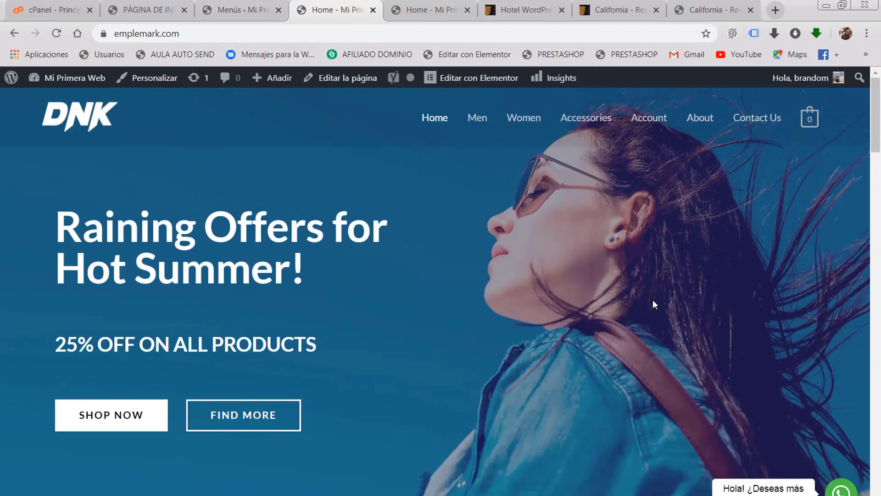